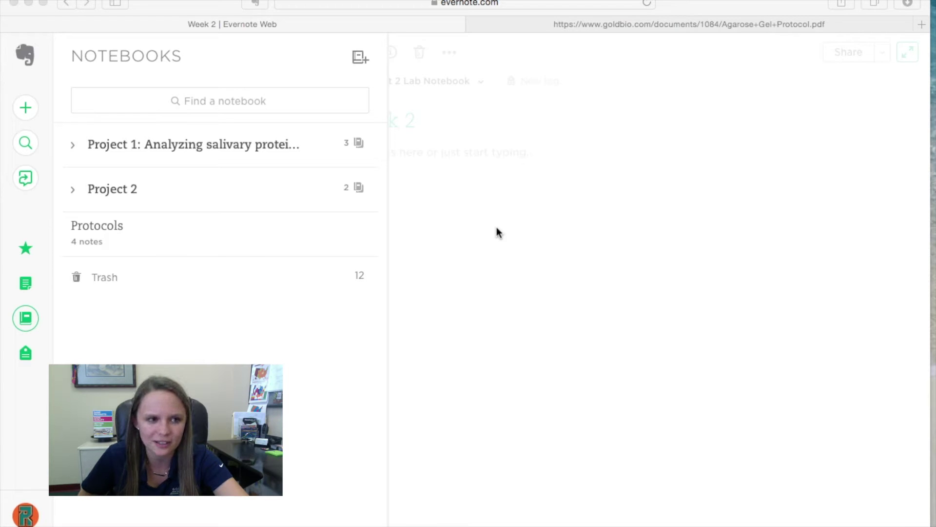
Step: Open the Week 1 note in Project 2 Lab Notebook under the Project 2 stack
{"action": "left_click", "coordinate": [112, 194]}
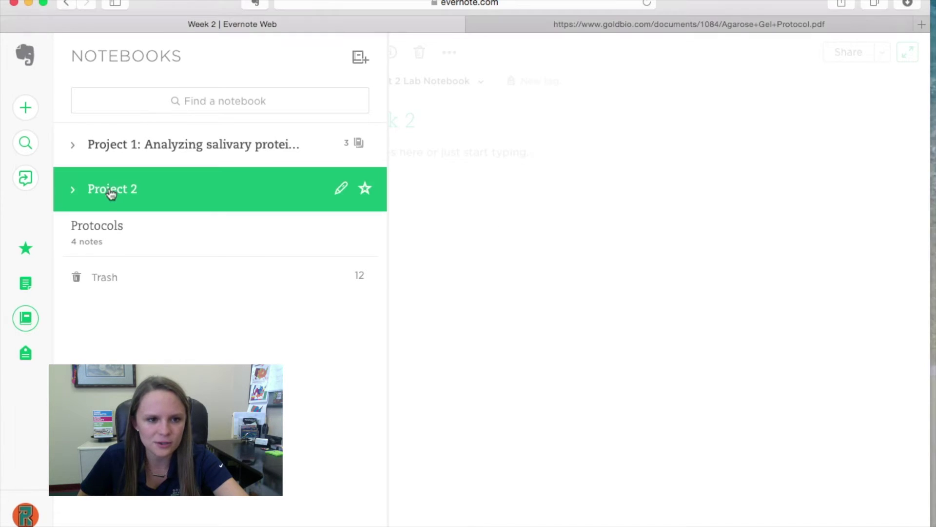
{"action": "left_click", "coordinate": [111, 194]}
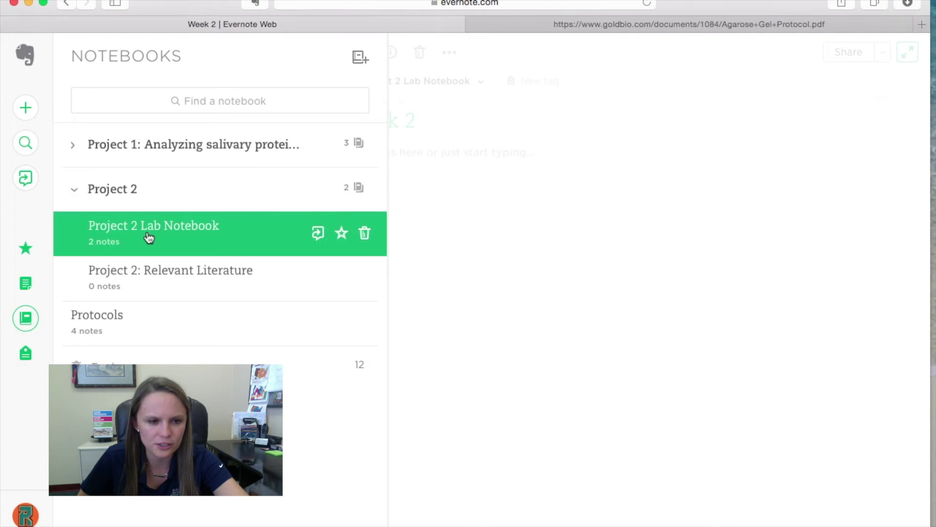
{"action": "left_click", "coordinate": [148, 237]}
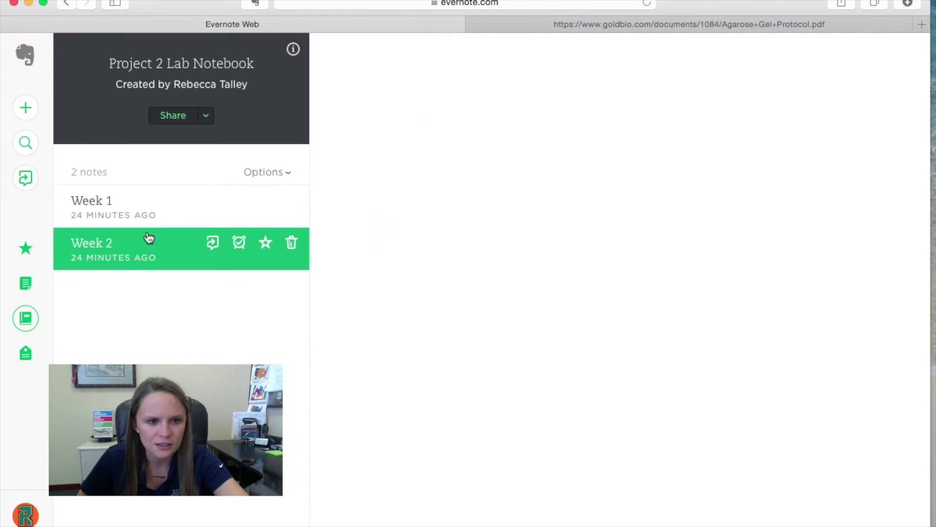
{"action": "left_click", "coordinate": [142, 198]}
{"action": "left_click", "coordinate": [414, 174]}
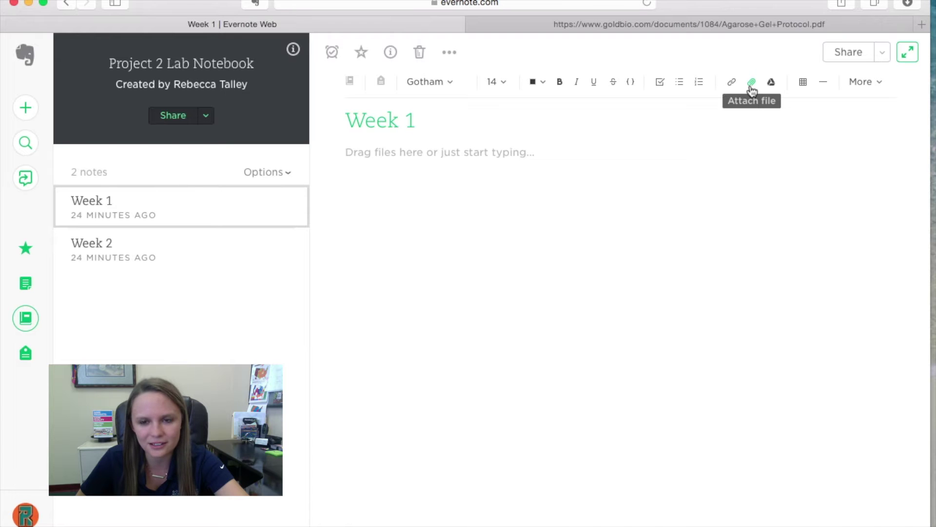
Step: Attach the image Agarose Test 4-15-16 ABT.jpg to the Week 1 note
{"action": "left_click", "coordinate": [752, 81]}
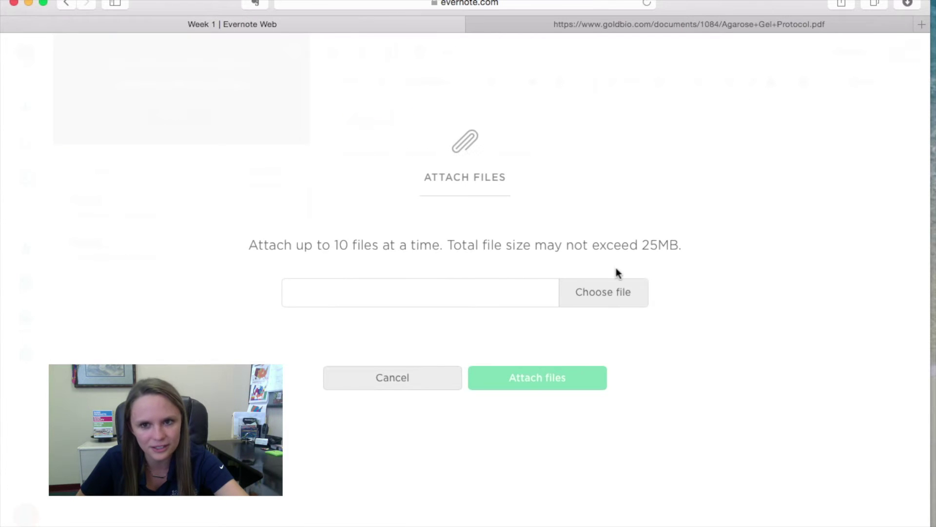
{"action": "left_click", "coordinate": [617, 288]}
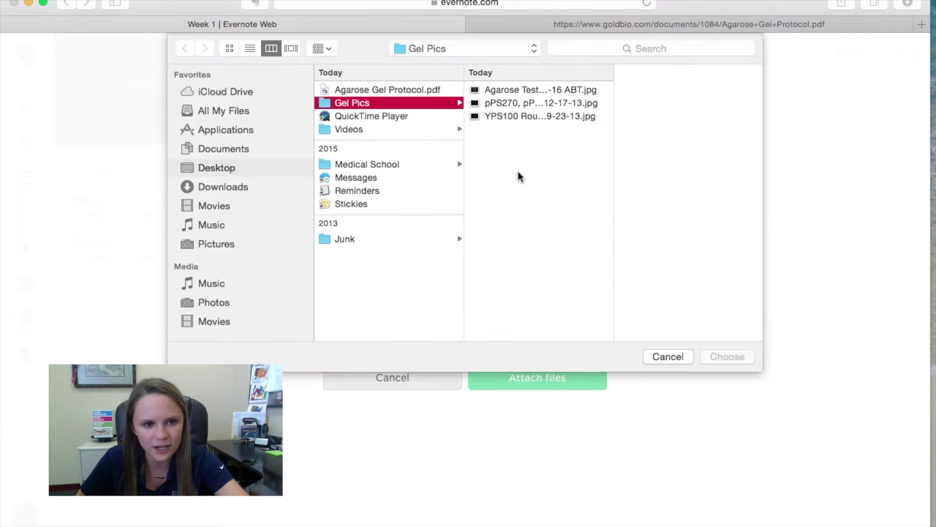
{"action": "left_click", "coordinate": [509, 93]}
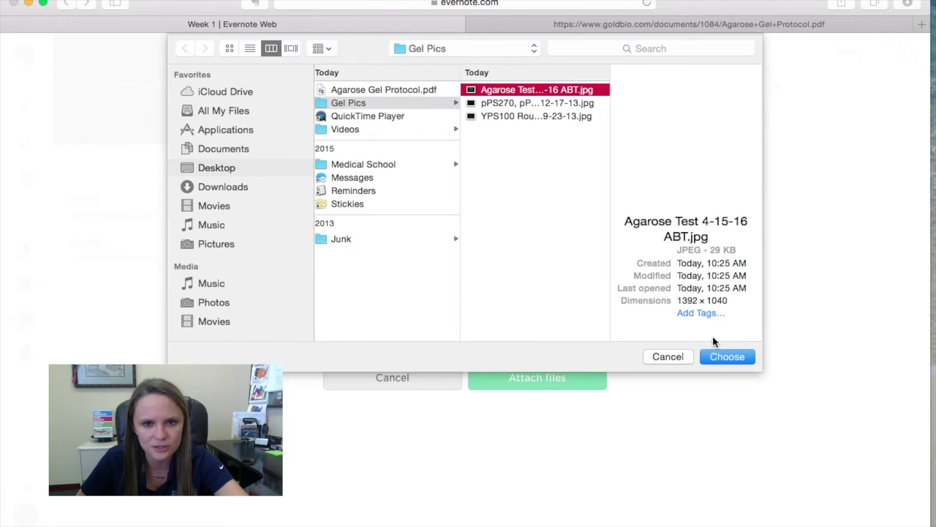
{"action": "left_click", "coordinate": [729, 357]}
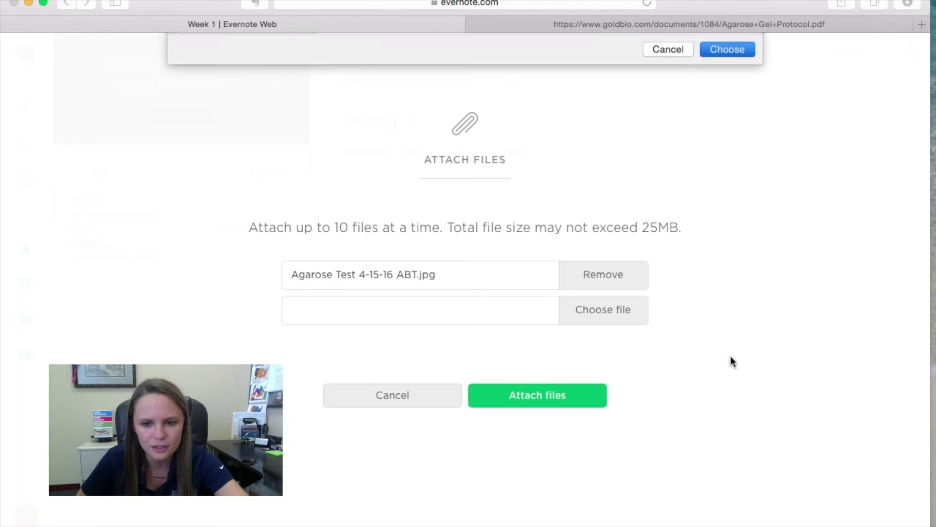
{"action": "left_click", "coordinate": [551, 401]}
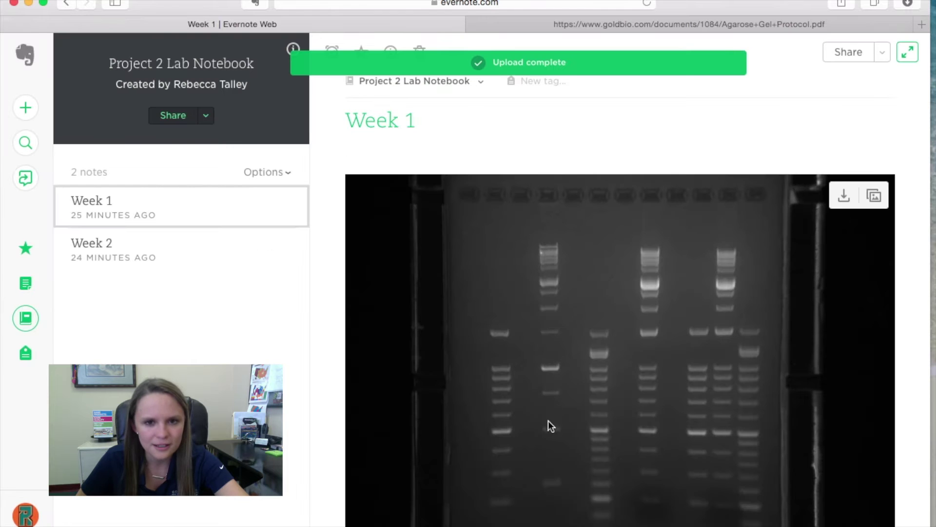
{"action": "scroll", "coordinate": [551, 396], "scroll_direction": "down", "scroll_amount": 2}
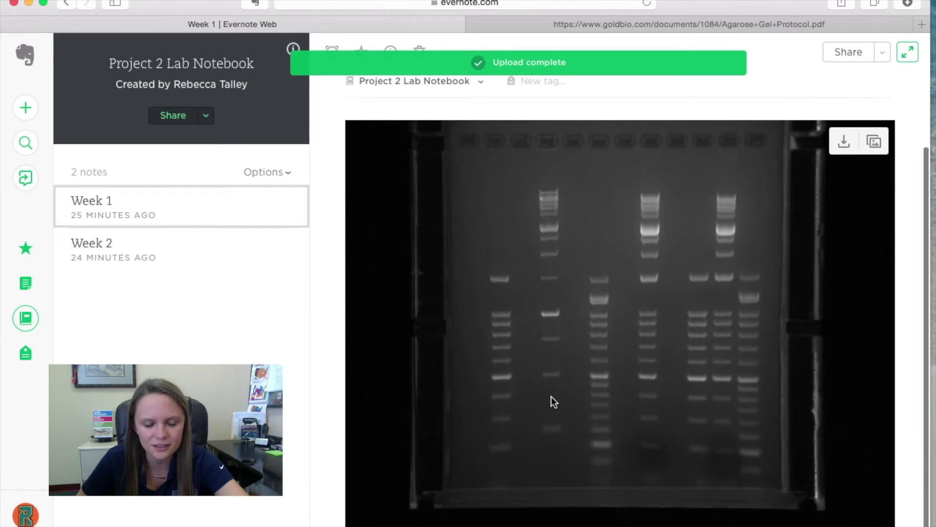
{"action": "scroll", "coordinate": [551, 396], "scroll_direction": "up", "scroll_amount": 2}
{"action": "scroll", "coordinate": [551, 396], "scroll_direction": "down", "scroll_amount": 2}
{"action": "scroll", "coordinate": [551, 396], "scroll_direction": "up", "scroll_amount": 2}
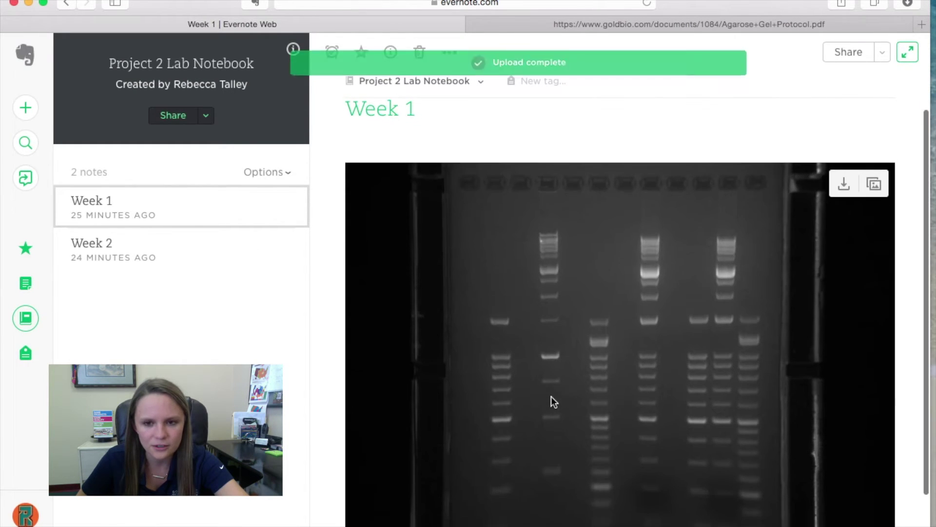
{"action": "left_click", "coordinate": [380, 157]}
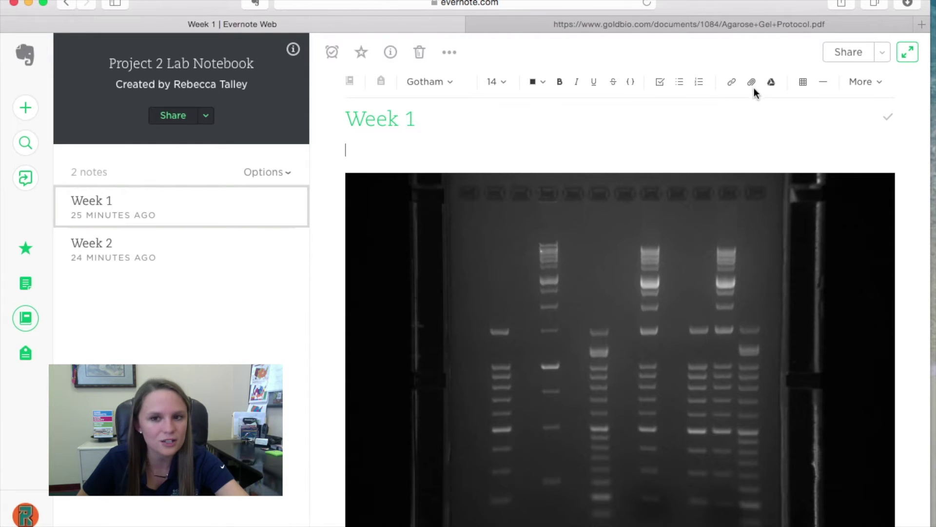
Step: Open the Week 2 note and the desktop Gel Pics folder beside it
{"action": "left_click", "coordinate": [165, 248]}
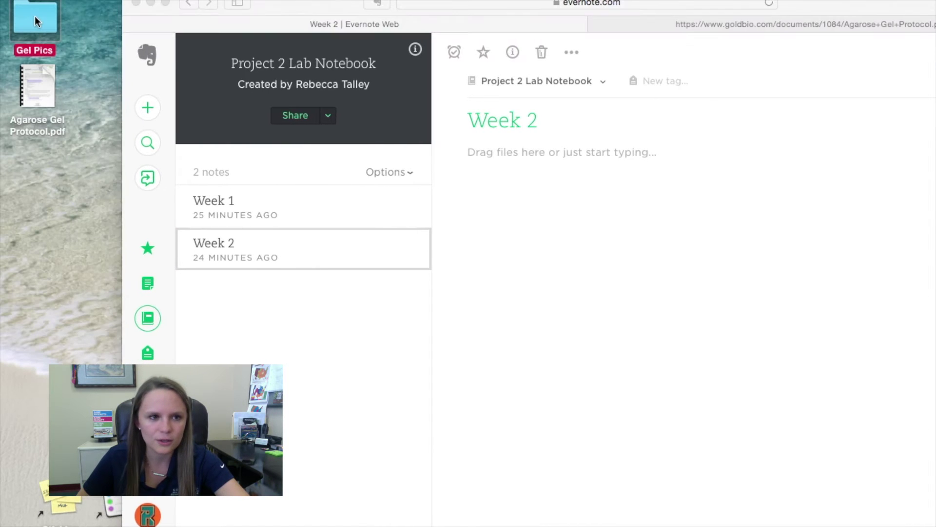
{"action": "double_click", "coordinate": [34, 16]}
{"action": "left_click_drag", "start_coordinate": [183, 46], "coordinate": [86, 52]}
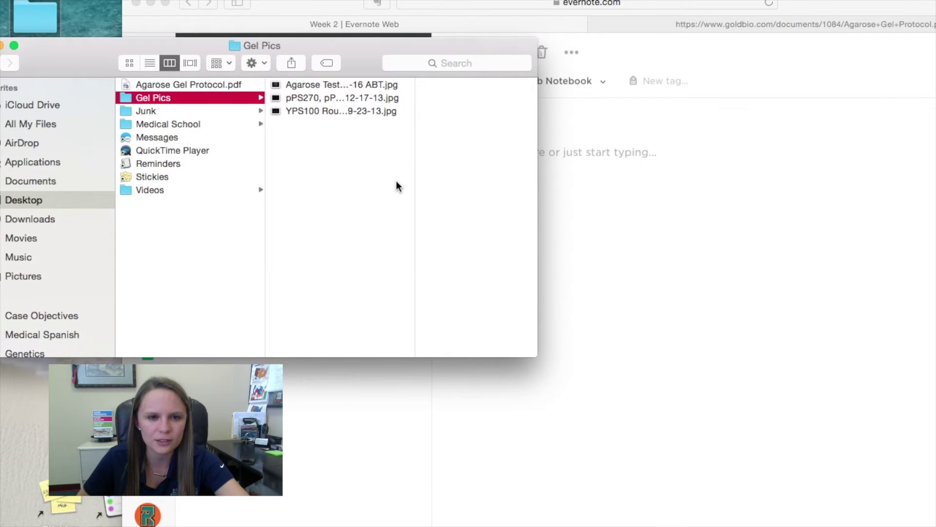
Step: Drag all three gel jpgs from Gel Pics into Week 2, then close the folder
{"action": "left_click_drag", "start_coordinate": [396, 183], "coordinate": [299, 51]}
{"action": "left_click_drag", "start_coordinate": [330, 100], "coordinate": [716, 235]}
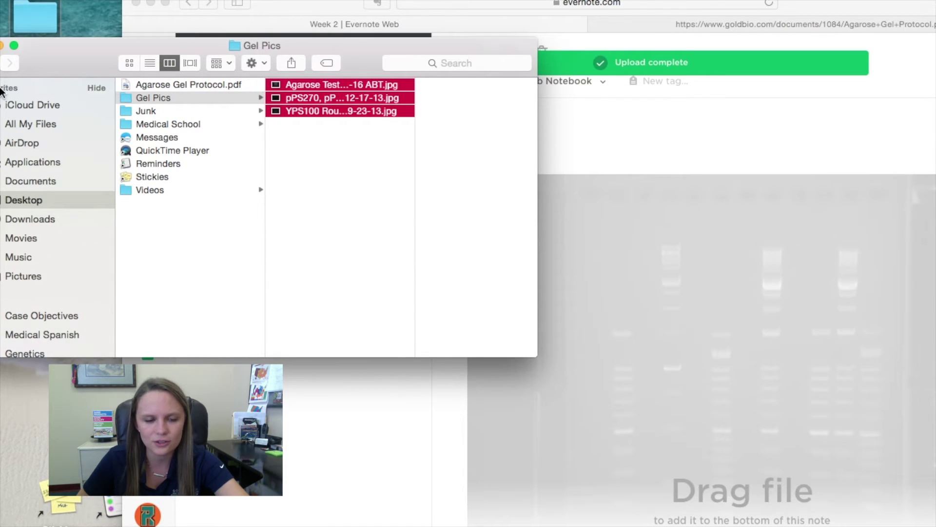
{"action": "left_click_drag", "start_coordinate": [45, 69], "coordinate": [107, 68]}
{"action": "left_click", "coordinate": [44, 46]}
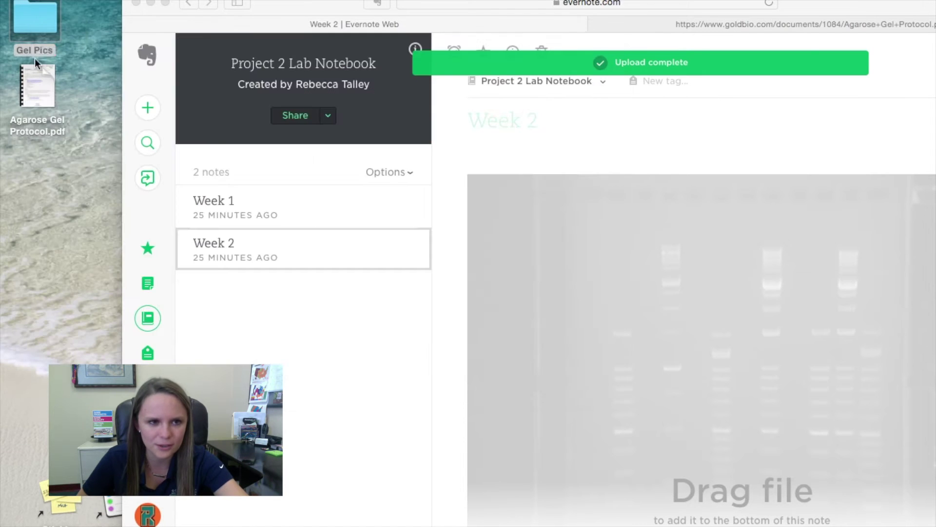
{"action": "left_click_drag", "start_coordinate": [270, 5], "coordinate": [151, 3]}
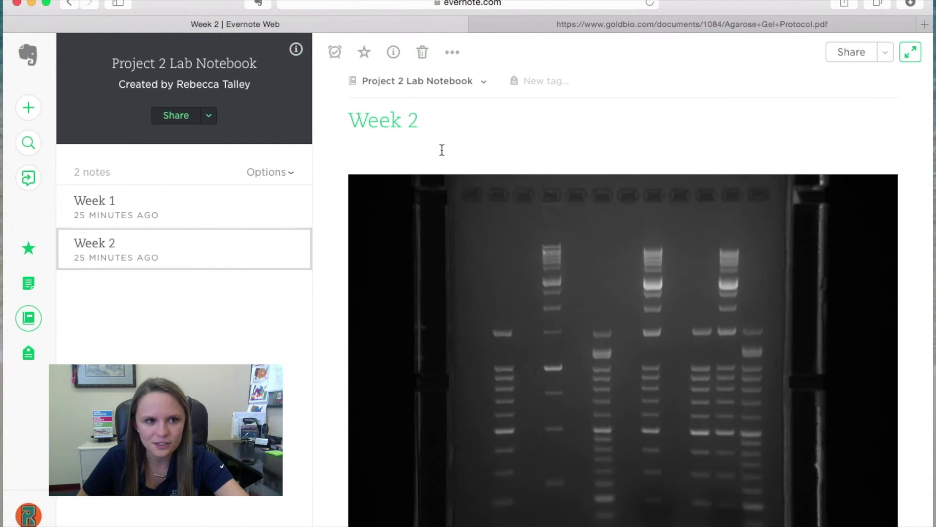
{"action": "scroll", "coordinate": [526, 400], "scroll_direction": "down", "scroll_amount": 3}
{"action": "scroll", "coordinate": [526, 400], "scroll_direction": "down", "scroll_amount": 10}
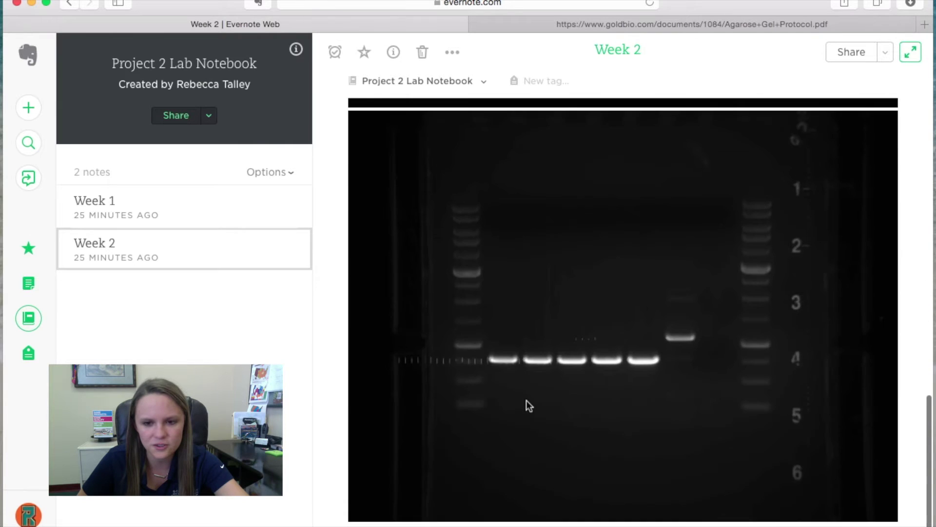
{"action": "scroll", "coordinate": [526, 400], "scroll_direction": "up", "scroll_amount": 8}
{"action": "scroll", "coordinate": [526, 400], "scroll_direction": "up", "scroll_amount": 10}
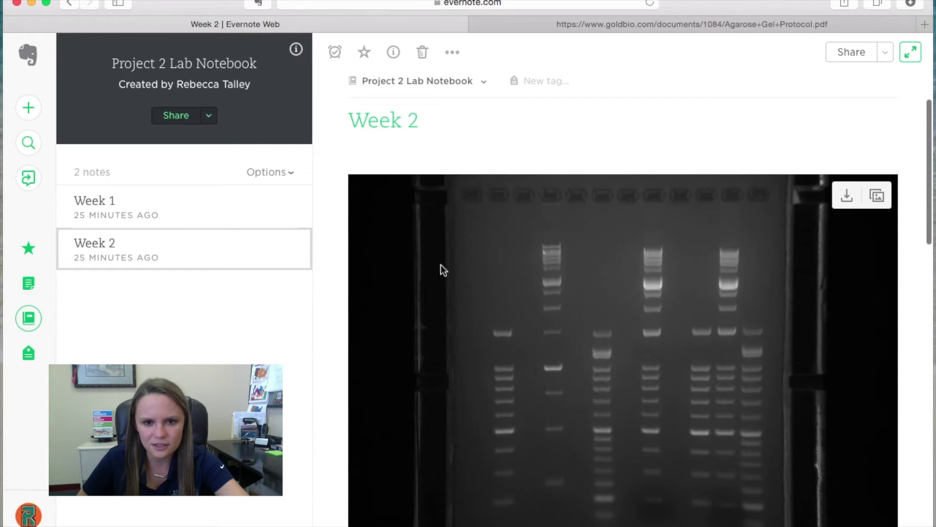
Step: Insert a 3x1 table under the Week 2 title and put each gel image in its own cell
{"action": "left_click", "coordinate": [362, 152]}
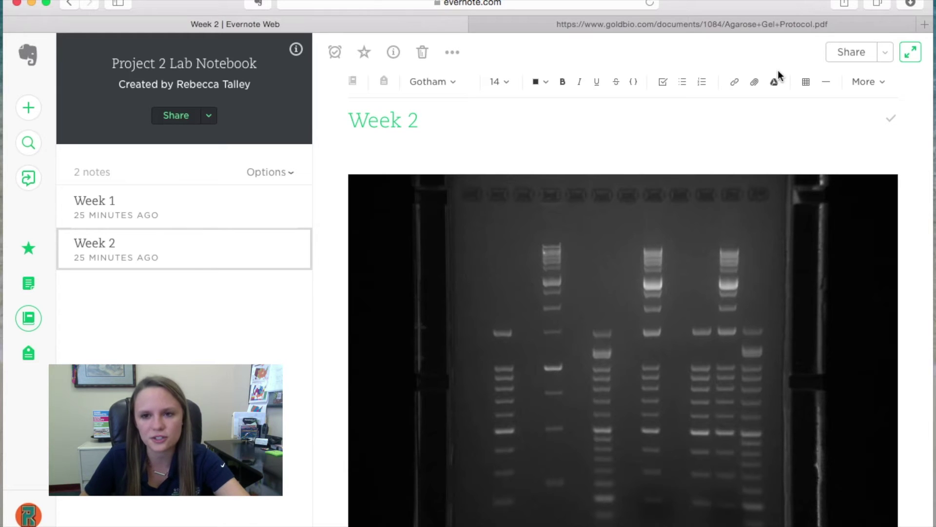
{"action": "left_click", "coordinate": [807, 84]}
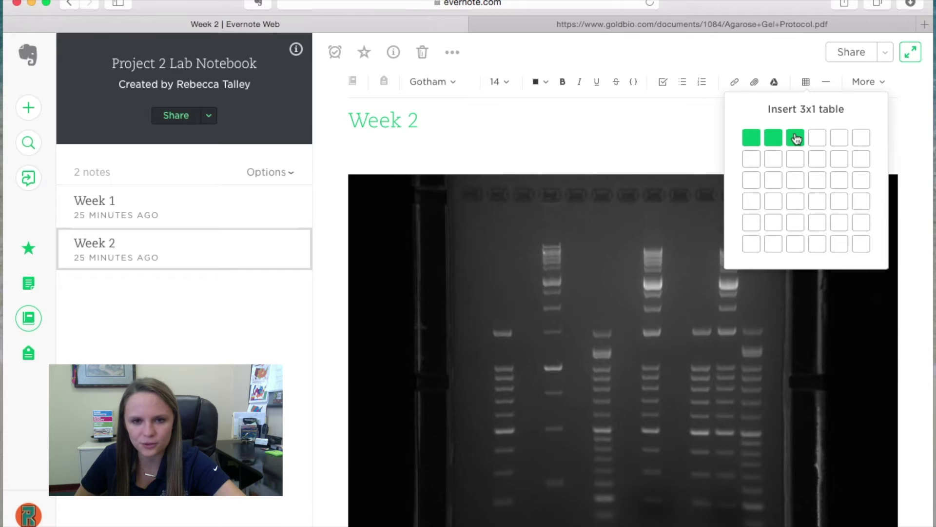
{"action": "left_click", "coordinate": [796, 139]}
{"action": "left_click_drag", "start_coordinate": [740, 260], "coordinate": [513, 173]}
{"action": "left_click_drag", "start_coordinate": [656, 352], "coordinate": [636, 238]}
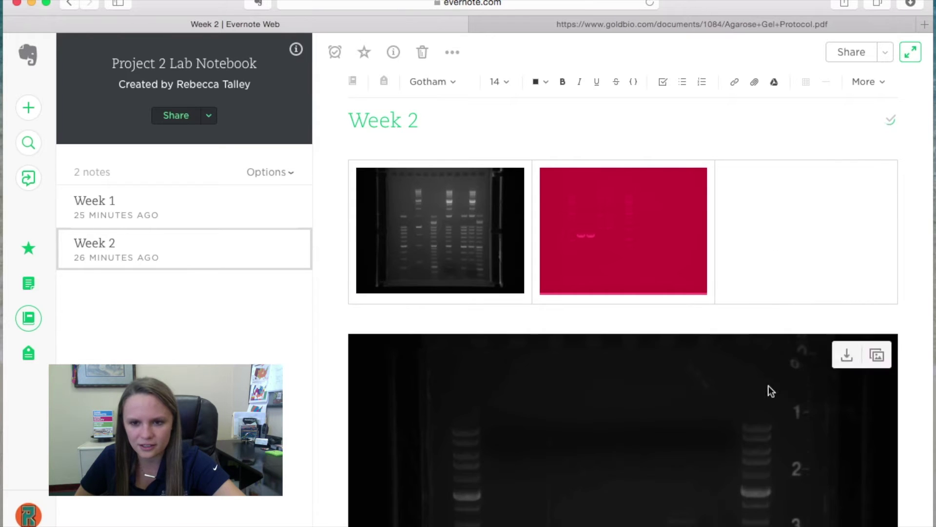
{"action": "left_click_drag", "start_coordinate": [769, 388], "coordinate": [828, 206]}
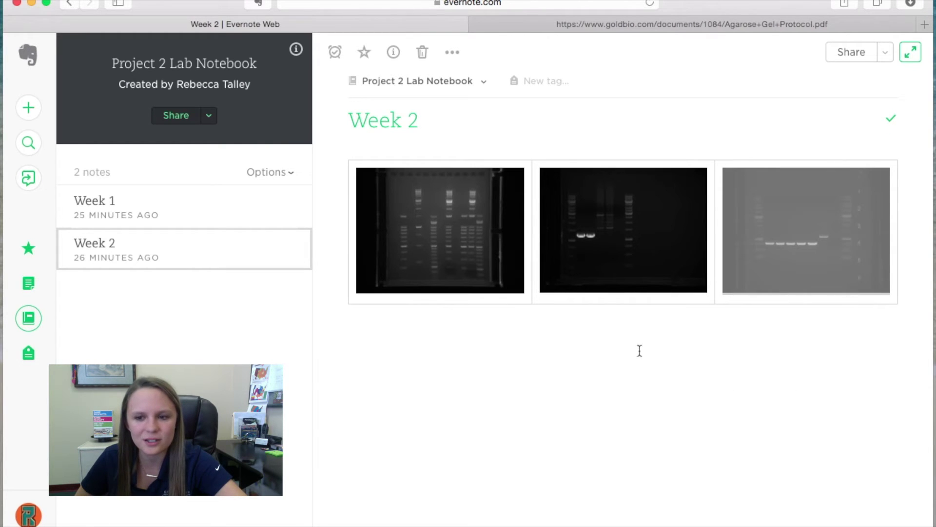
{"action": "left_click", "coordinate": [359, 344]}
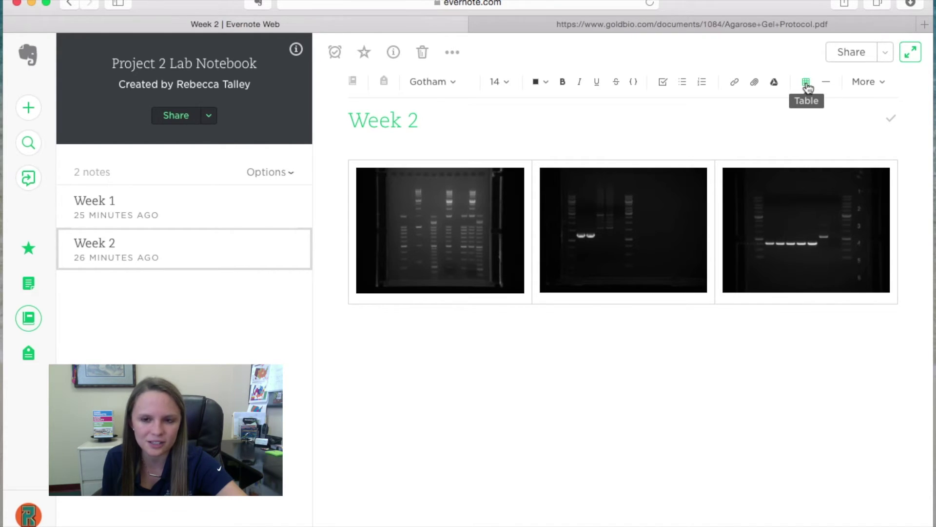
Step: Insert an empty three-column, two-row table below the gel image row
{"action": "left_click", "coordinate": [806, 84]}
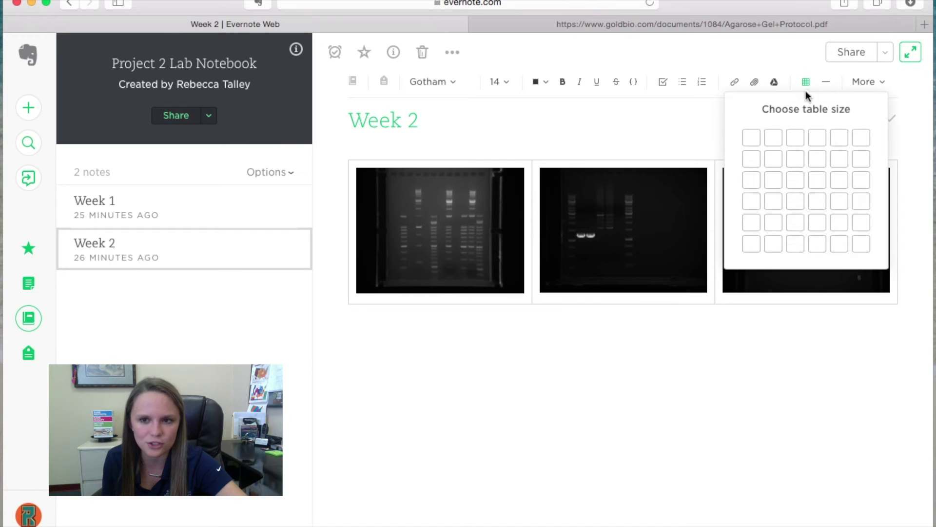
{"action": "left_click", "coordinate": [793, 154]}
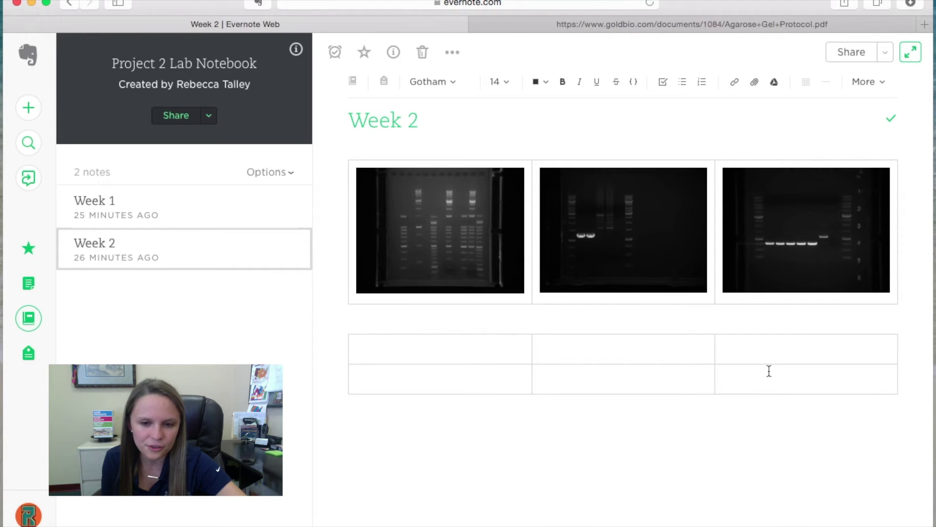
{"action": "left_click", "coordinate": [754, 376]}
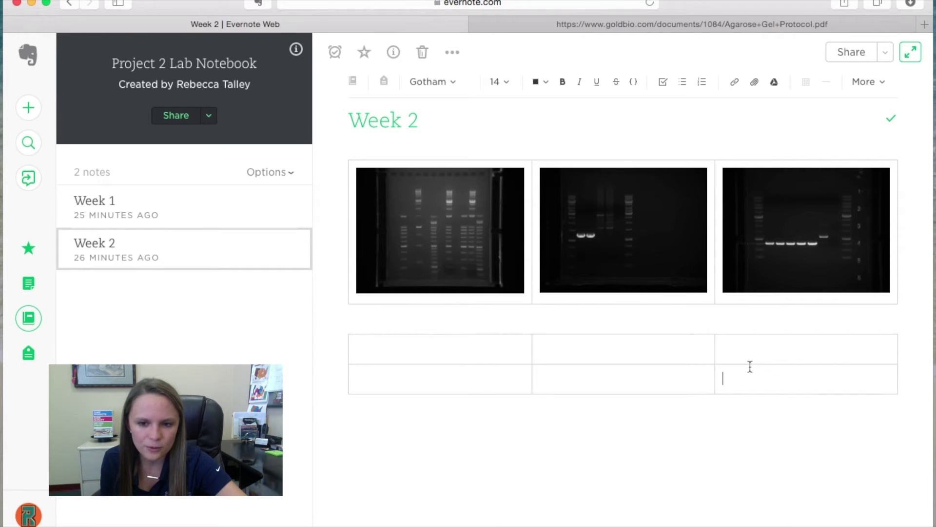
{"action": "left_click", "coordinate": [747, 355]}
{"action": "left_click", "coordinate": [680, 356]}
{"action": "left_click", "coordinate": [675, 392]}
{"action": "left_click", "coordinate": [502, 392]}
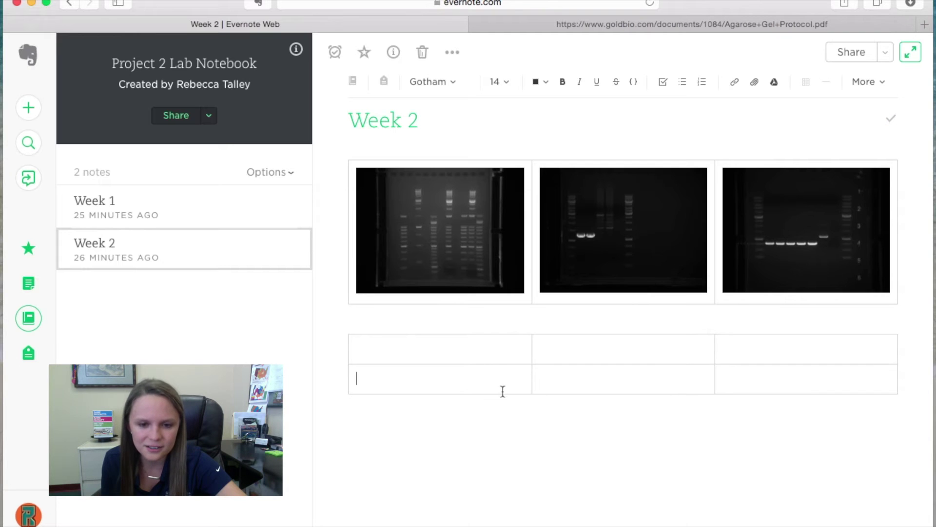
{"action": "left_click", "coordinate": [496, 358]}
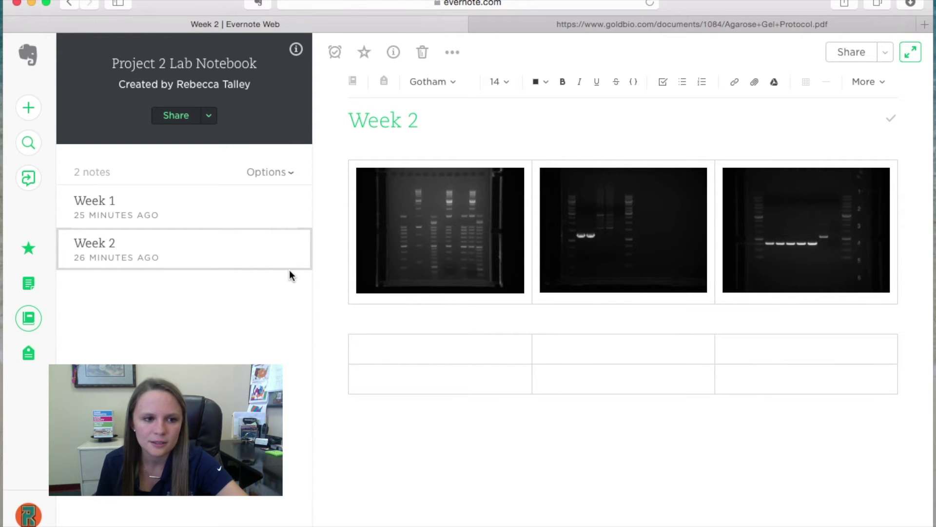
{"action": "left_click", "coordinate": [907, 395]}
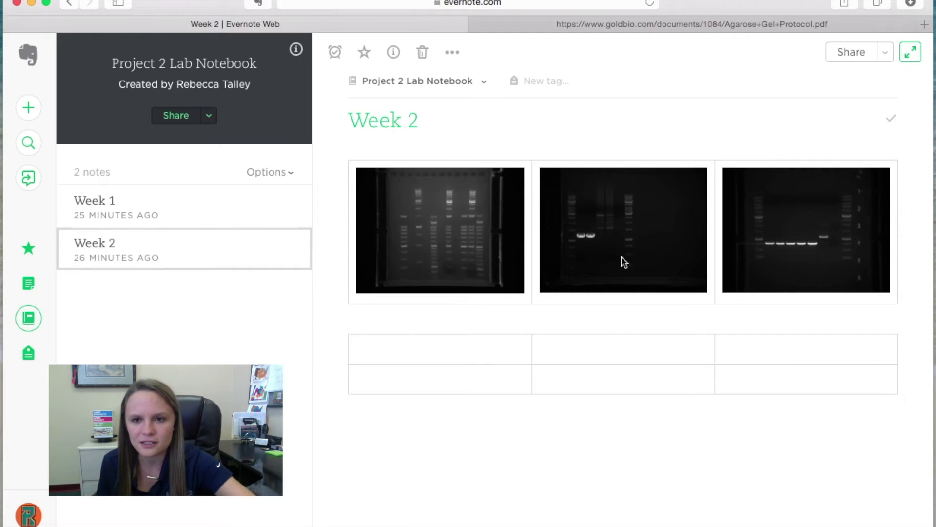
Step: Attach Agarose Gel Protocol.pdf from the Desktop below the empty table in Week 2
{"action": "left_click", "coordinate": [724, 375]}
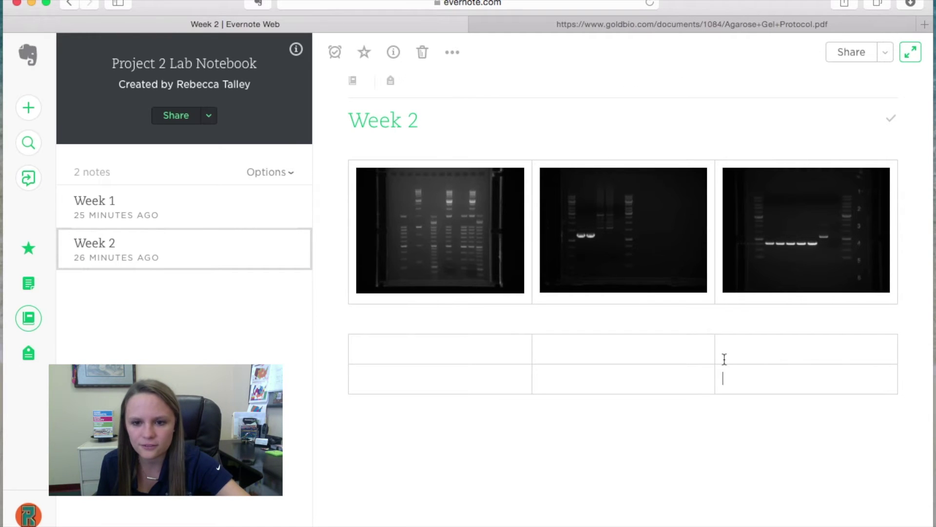
{"action": "left_click", "coordinate": [717, 322]}
{"action": "left_click", "coordinate": [755, 82]}
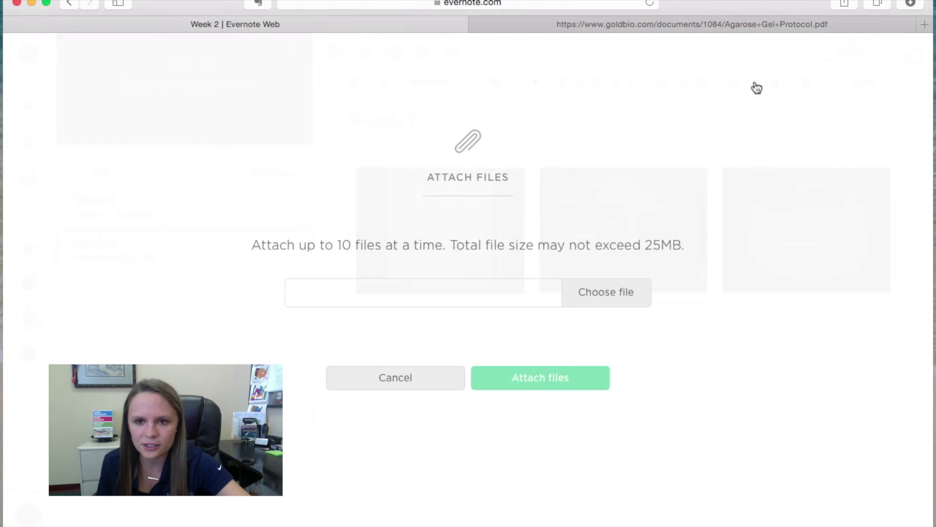
{"action": "left_click", "coordinate": [603, 291]}
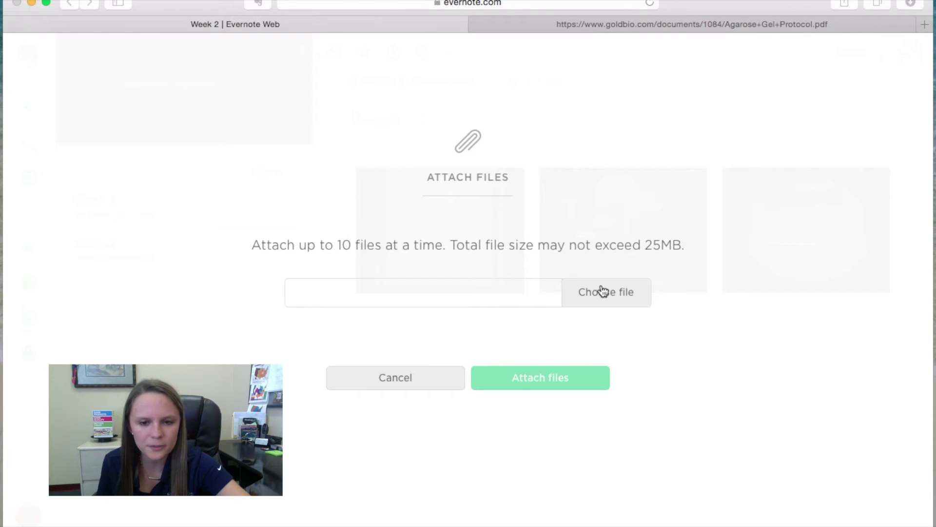
{"action": "left_click", "coordinate": [414, 89]}
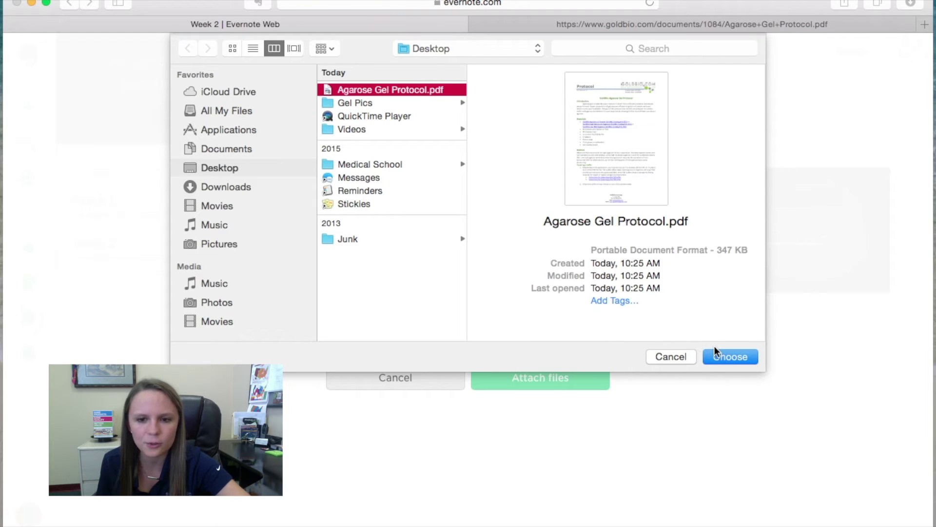
{"action": "left_click", "coordinate": [723, 358]}
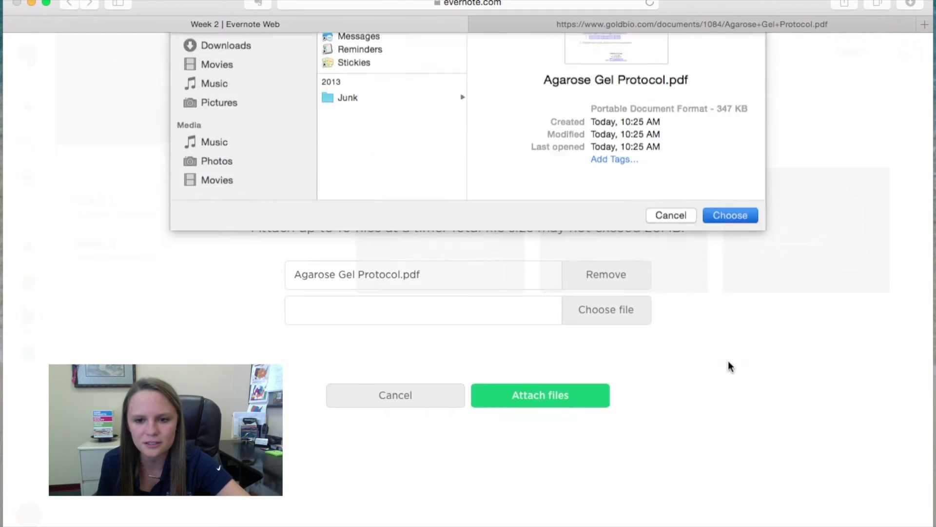
{"action": "left_click", "coordinate": [555, 400]}
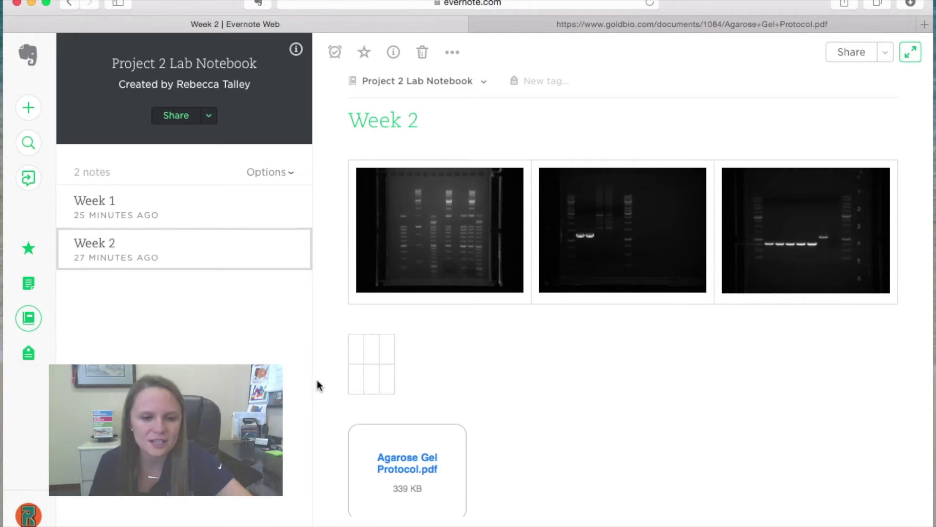
Step: Browse the tags list and the notebooks list, then return to the Week 2 note
{"action": "left_click", "coordinate": [30, 361]}
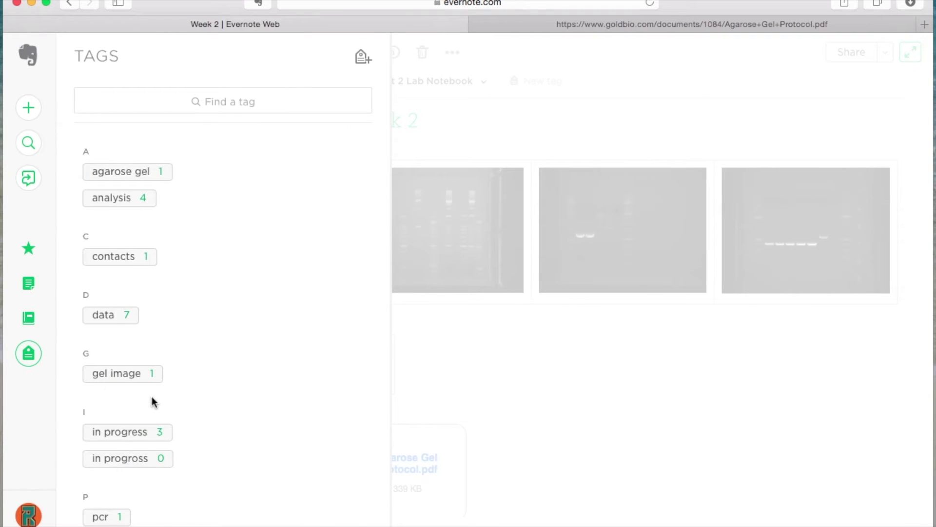
{"action": "scroll", "coordinate": [153, 399], "scroll_direction": "down", "scroll_amount": 5}
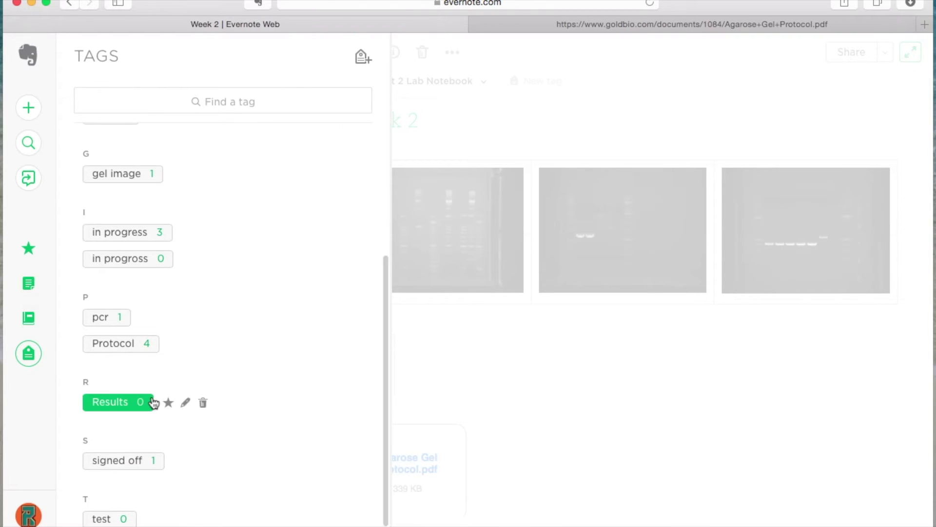
{"action": "scroll", "coordinate": [153, 403], "scroll_direction": "up", "scroll_amount": 5}
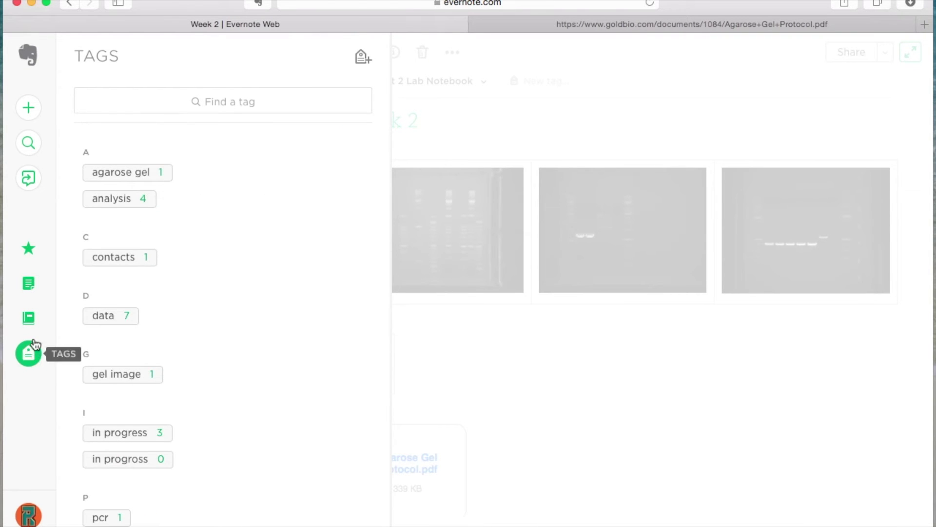
{"action": "left_click", "coordinate": [30, 320]}
{"action": "left_click", "coordinate": [418, 416]}
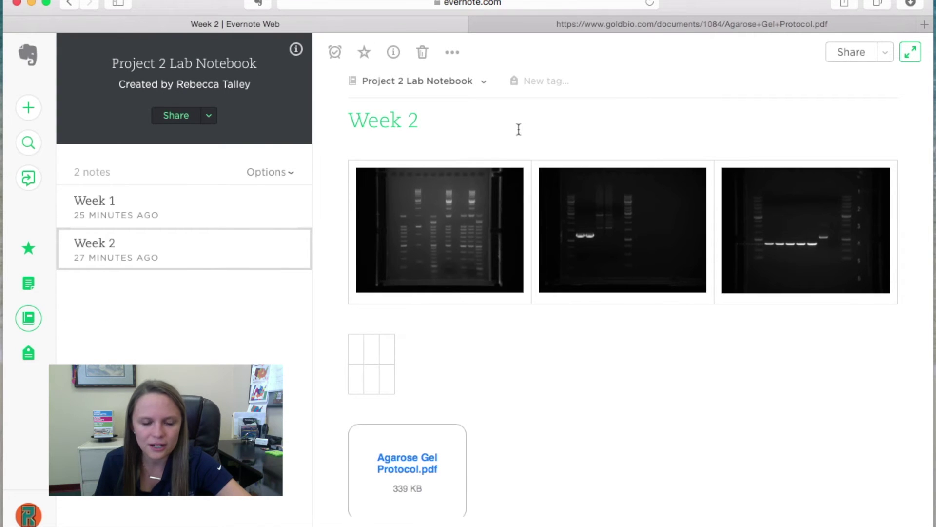
Step: Tag the Week 2 note with gel image, in progress and data
{"action": "left_click", "coordinate": [532, 81]}
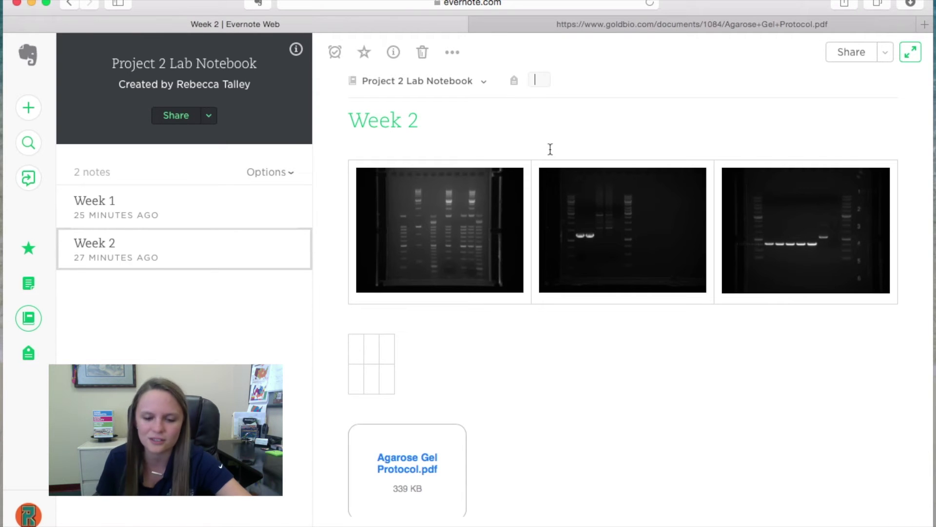
{"action": "type", "text": "im"}
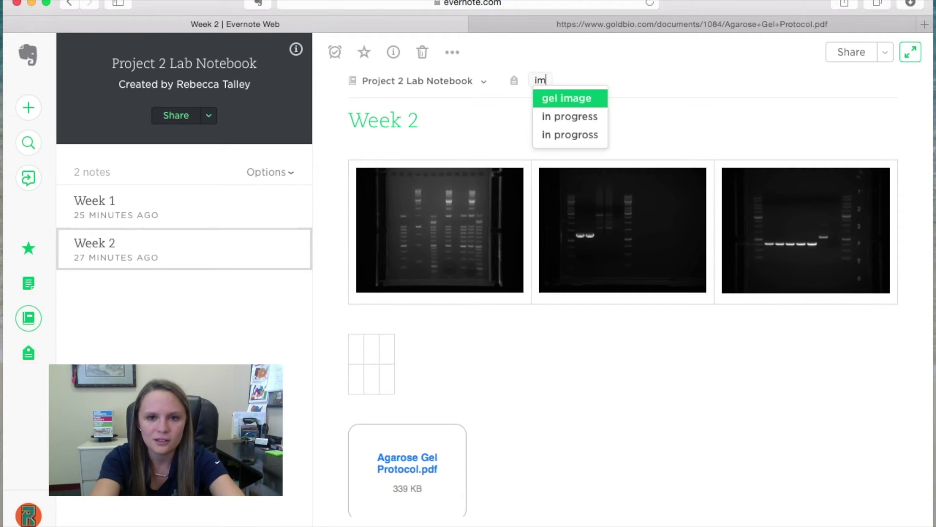
{"action": "type", "text": "age"}
{"action": "key", "text": "Return"}
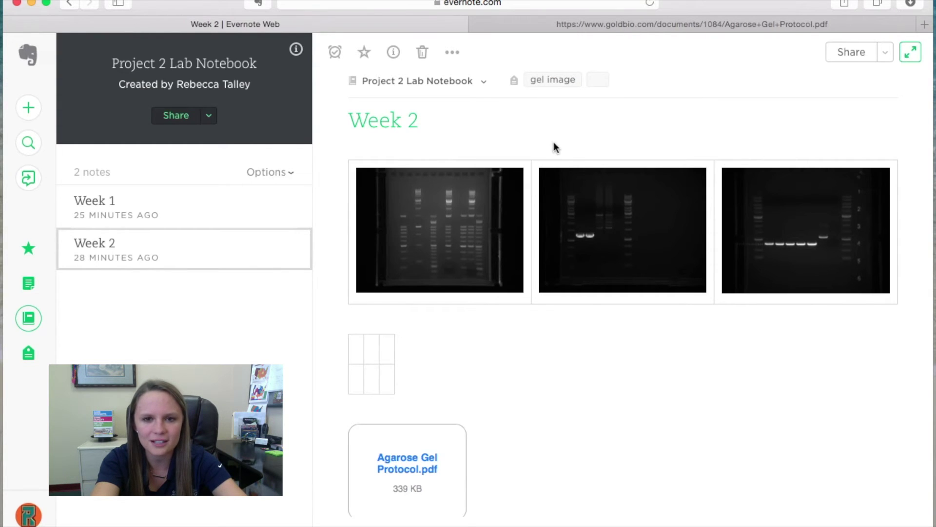
{"action": "type", "text": "in progress"}
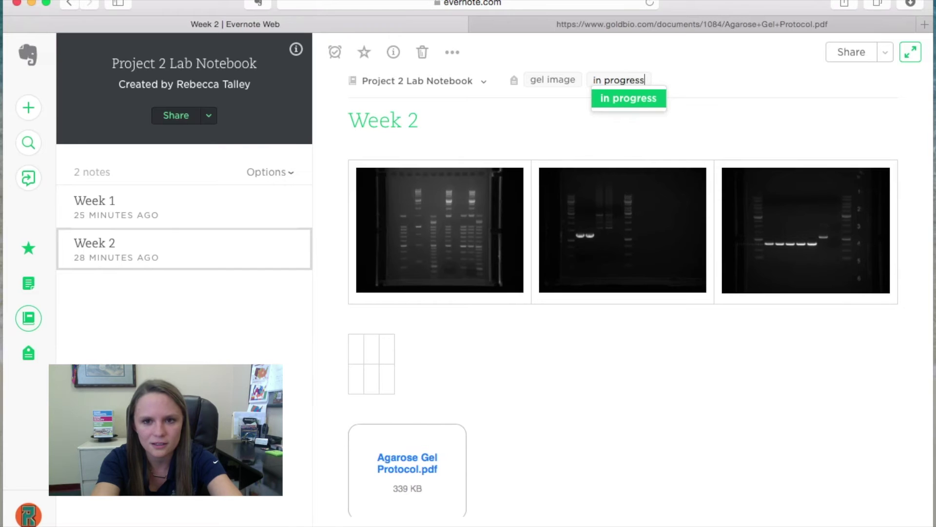
{"action": "key", "text": "Return"}
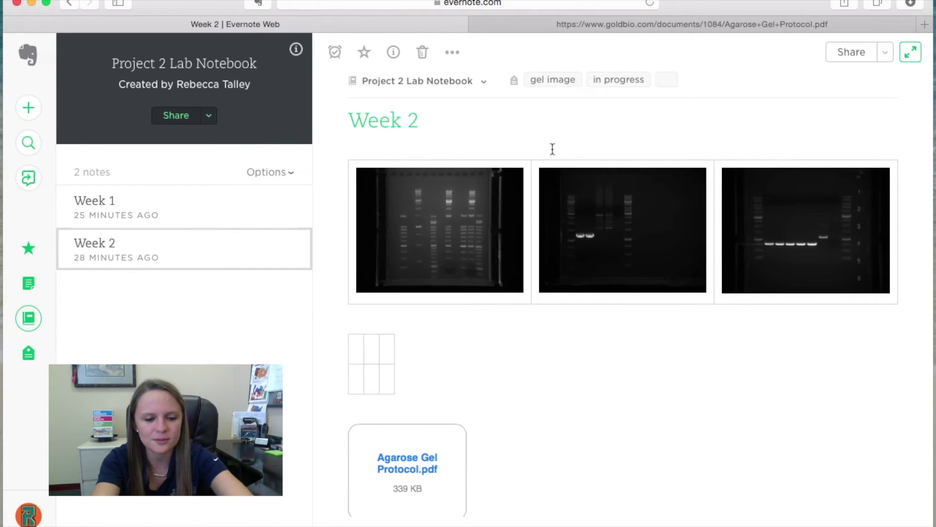
{"action": "type", "text": "data"}
{"action": "key", "text": "Return"}
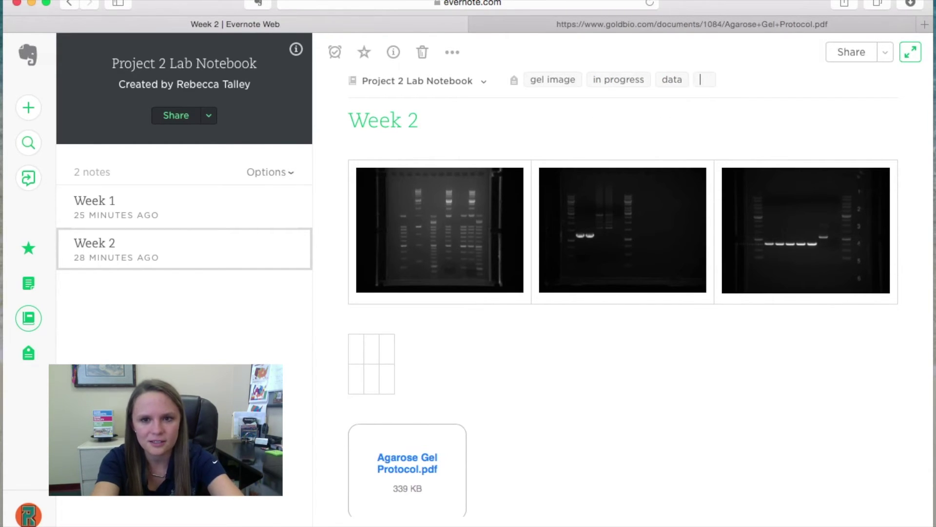
{"action": "left_click", "coordinate": [574, 128]}
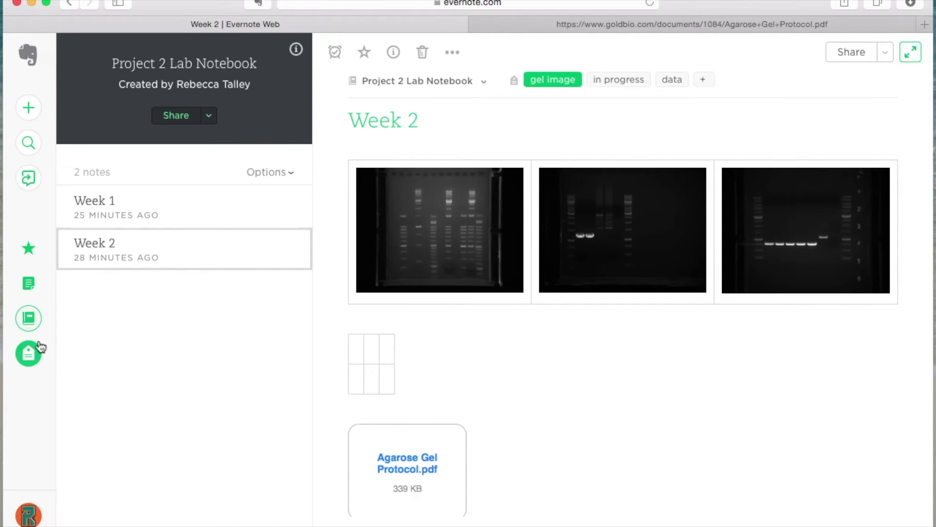
{"action": "left_click", "coordinate": [28, 353]}
{"action": "left_click", "coordinate": [149, 104]}
{"action": "type", "text": "gel"}
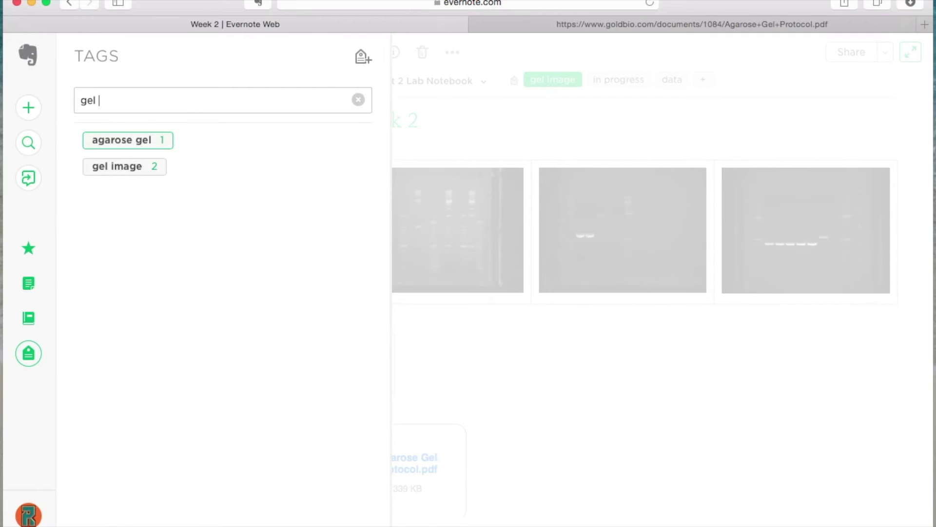
{"action": "left_click", "coordinate": [128, 167]}
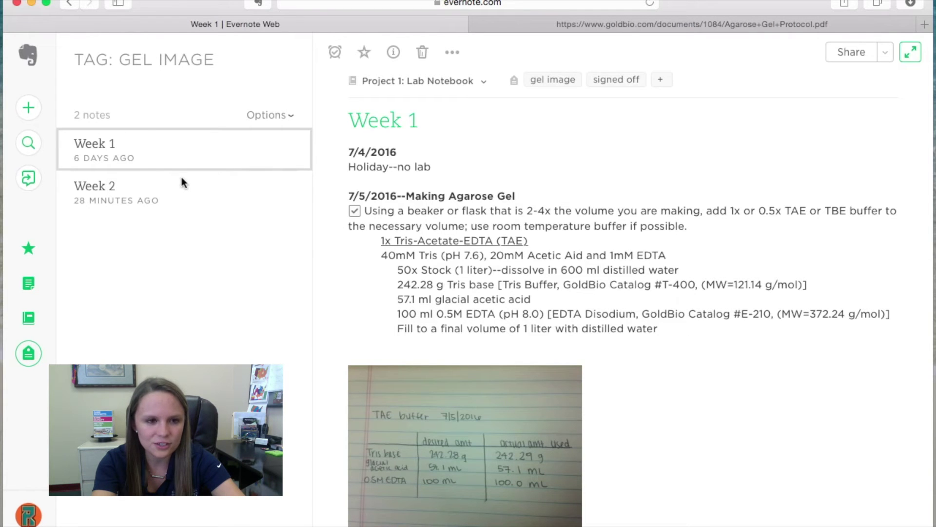
{"action": "left_click", "coordinate": [28, 318]}
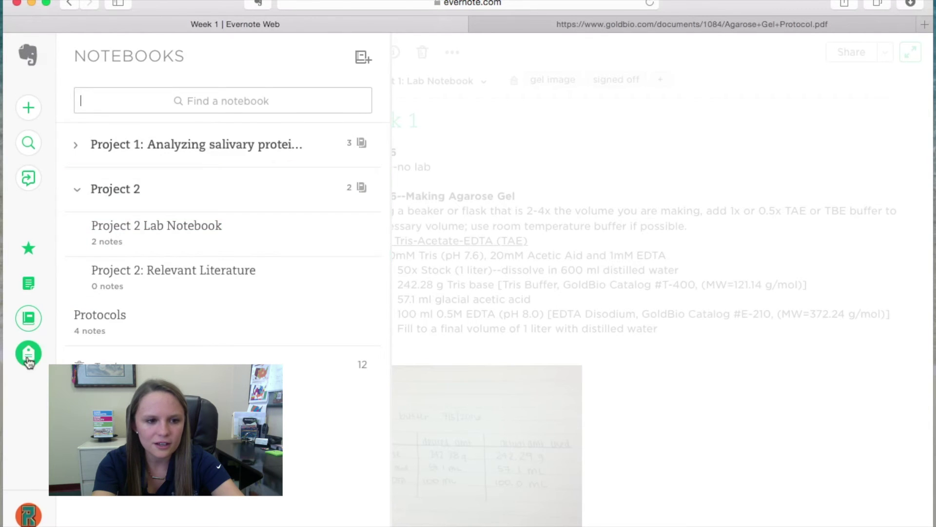
{"action": "left_click", "coordinate": [28, 354]}
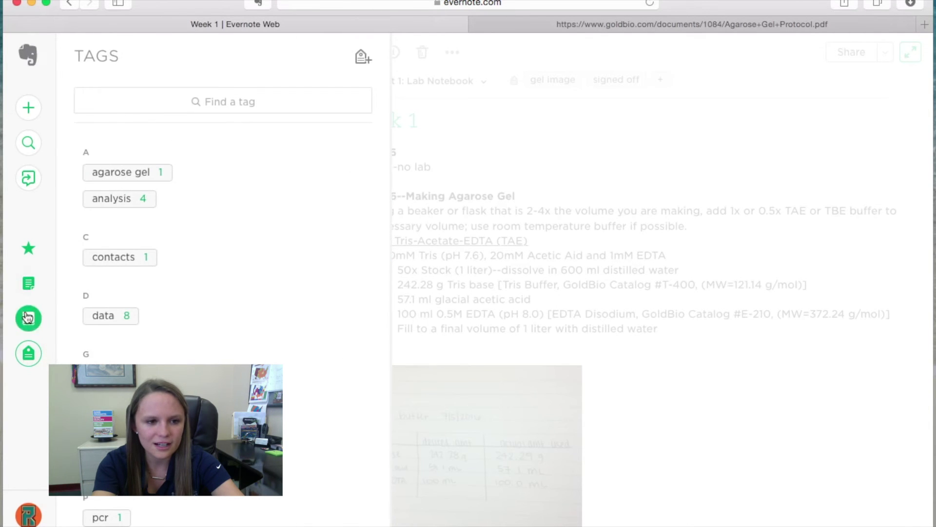
{"action": "left_click", "coordinate": [28, 318]}
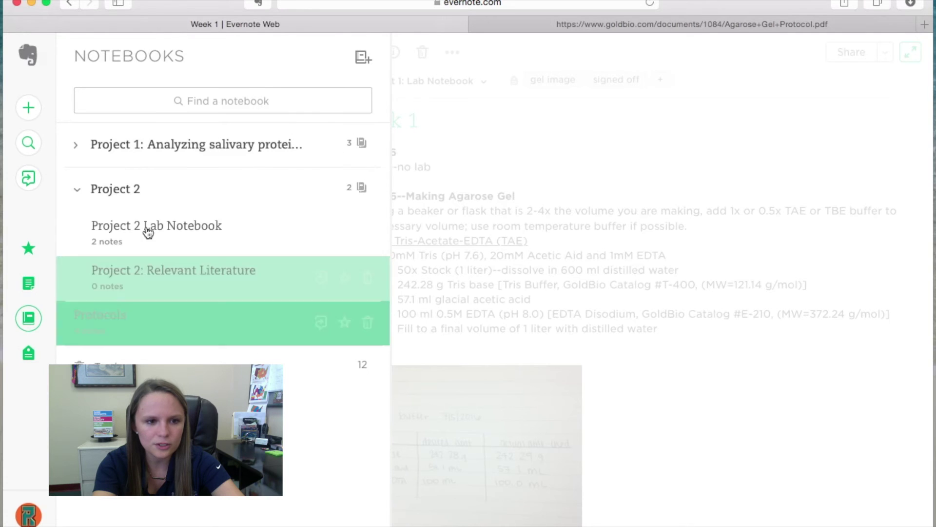
{"action": "left_click", "coordinate": [142, 233]}
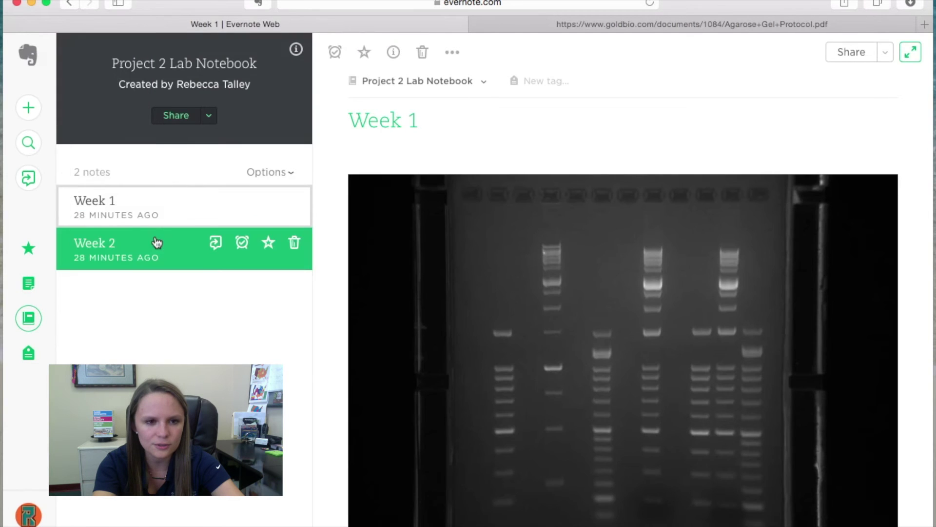
{"action": "left_click", "coordinate": [158, 244]}
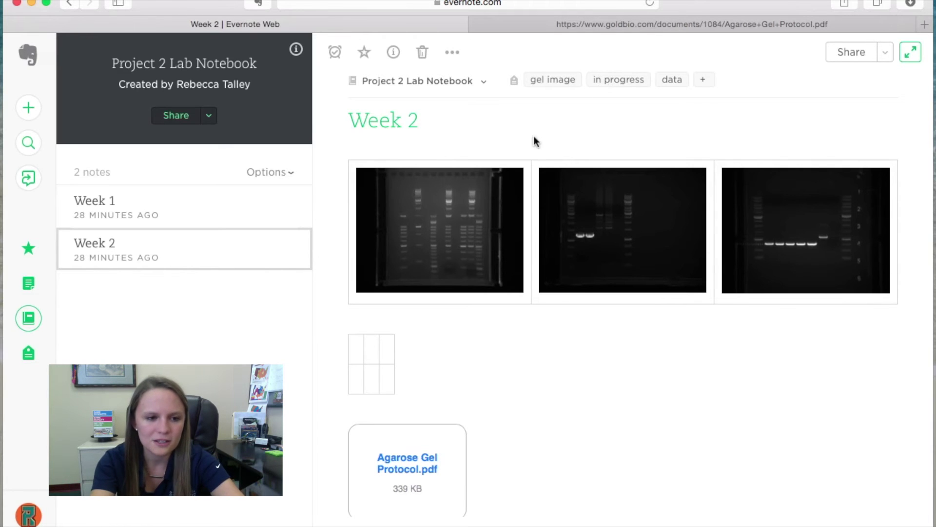
{"action": "left_click", "coordinate": [29, 352]}
{"action": "type", "text": "in pr"}
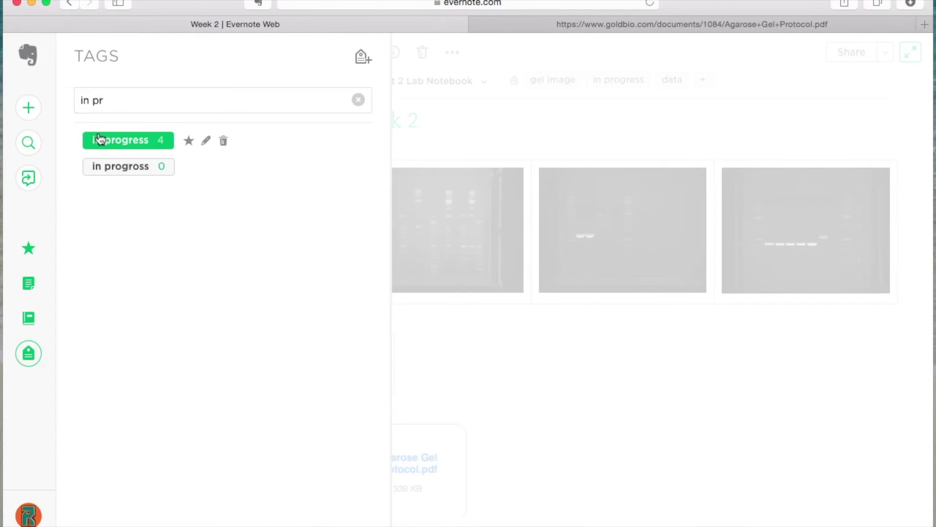
{"action": "left_click", "coordinate": [97, 140]}
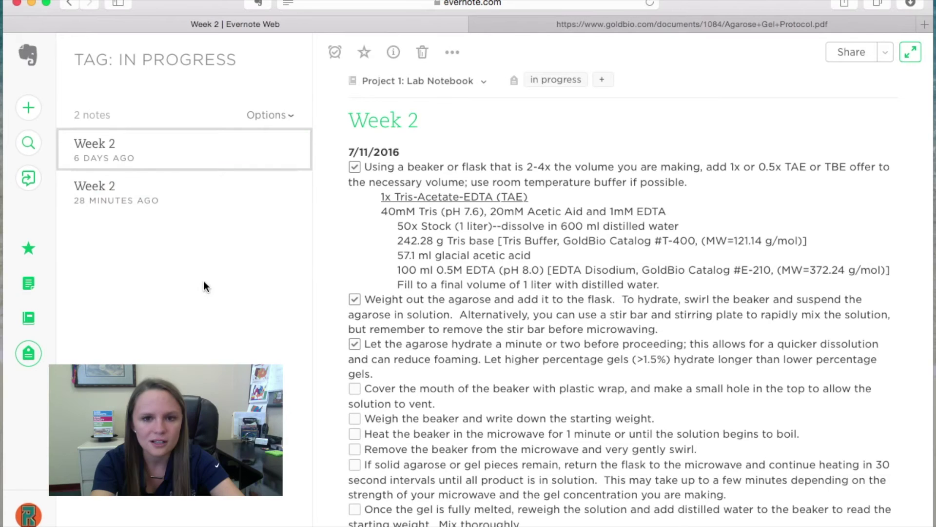
{"action": "left_click", "coordinate": [30, 315]}
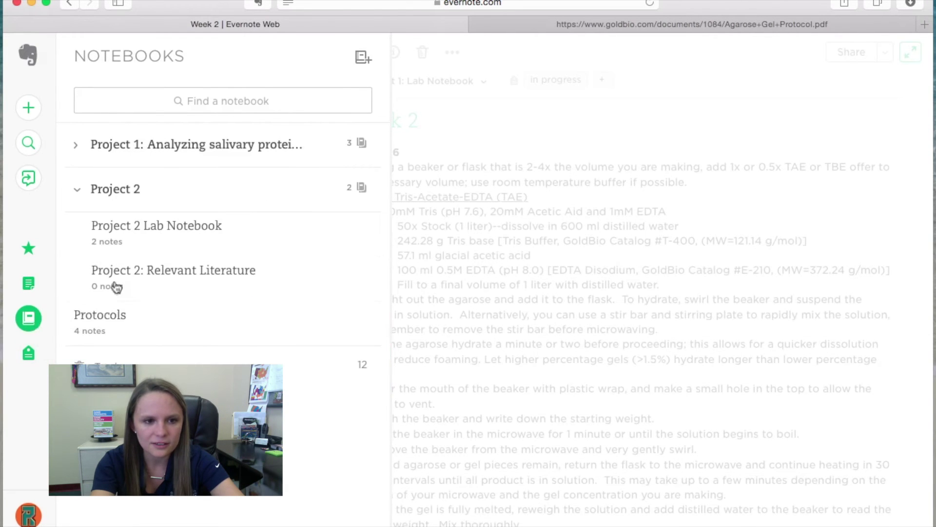
{"action": "left_click", "coordinate": [130, 237]}
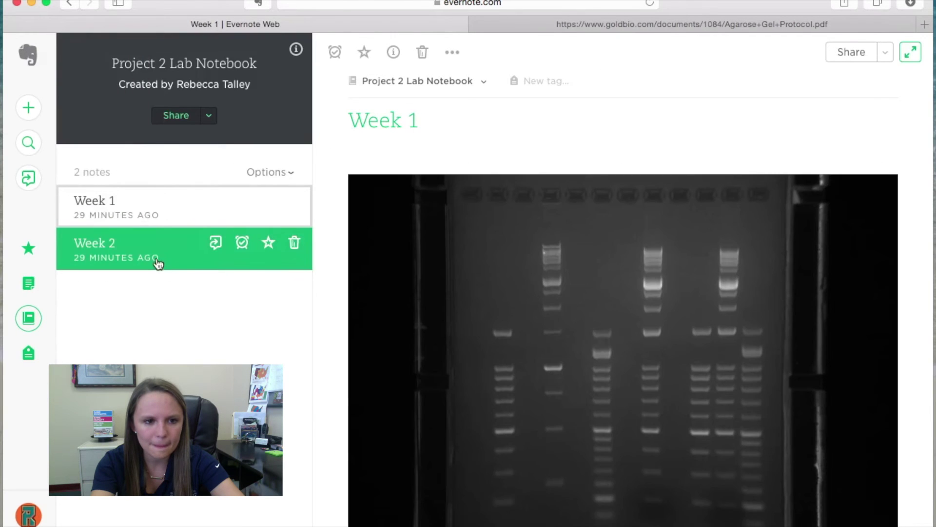
{"action": "left_click", "coordinate": [156, 256]}
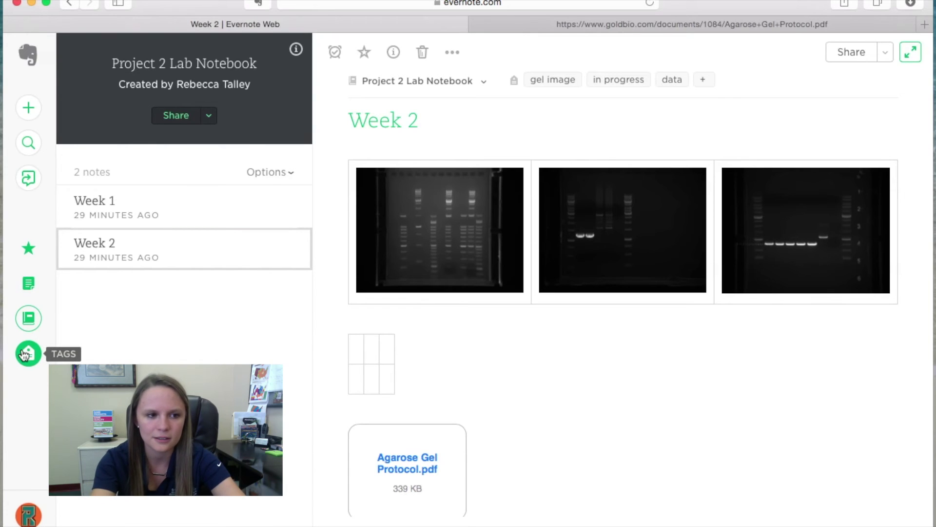
Step: Open the Making an Agarose Gel (GoldBio) note in the Protocols notebook
{"action": "left_click", "coordinate": [29, 321]}
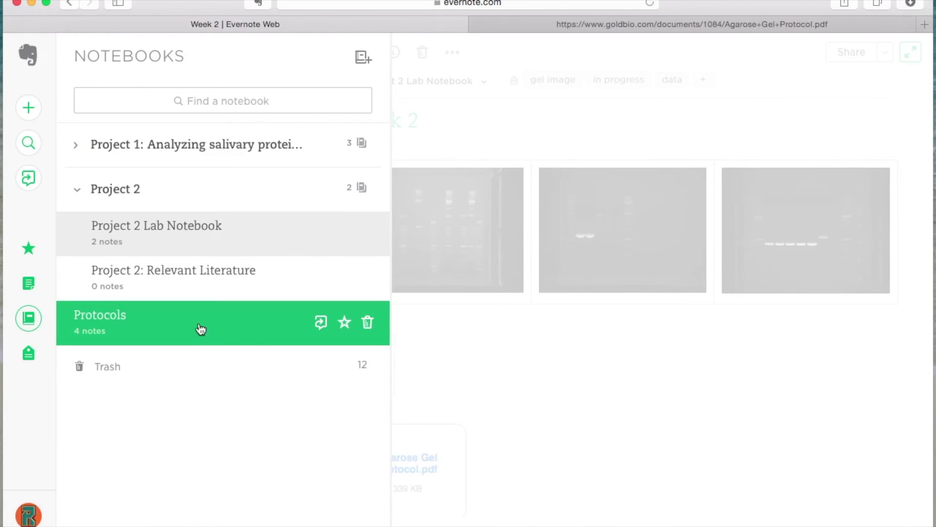
{"action": "left_click", "coordinate": [199, 327]}
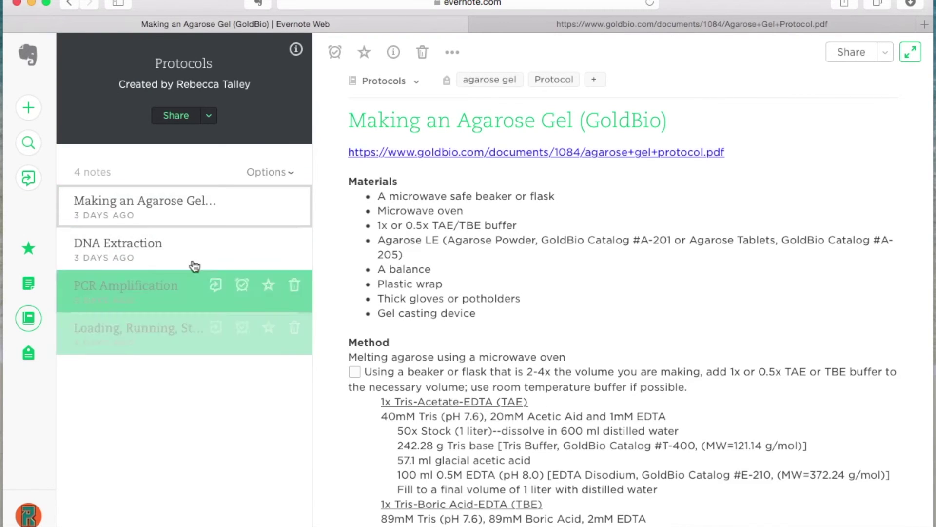
{"action": "left_click", "coordinate": [442, 188]}
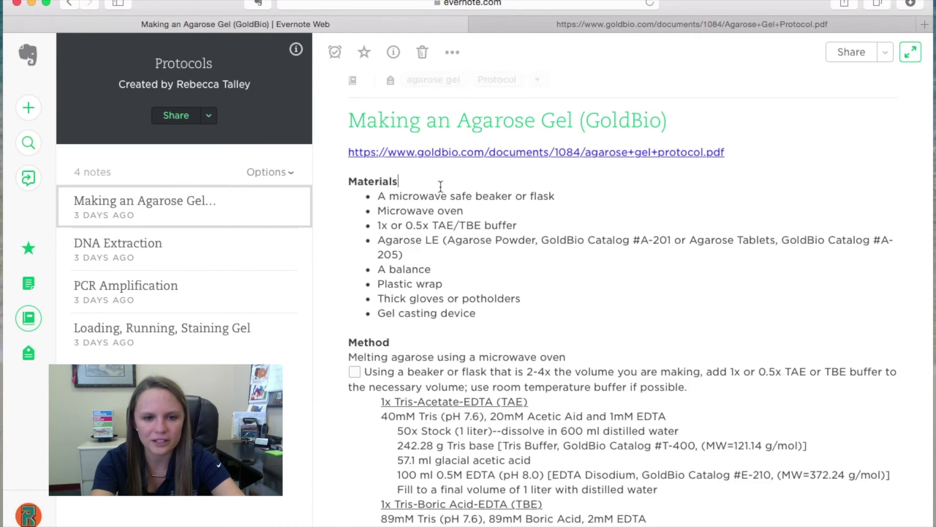
{"action": "scroll", "coordinate": [379, 234], "scroll_direction": "down", "scroll_amount": 10}
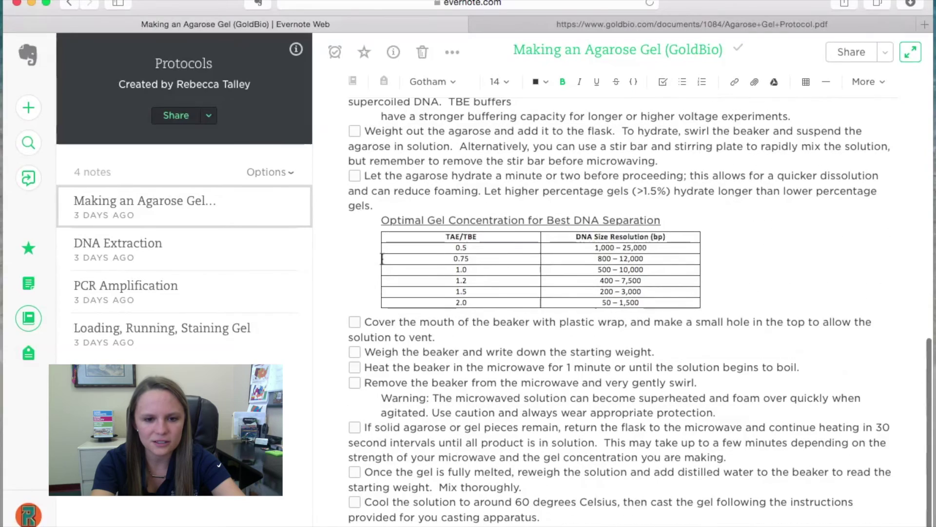
{"action": "scroll", "coordinate": [382, 259], "scroll_direction": "up", "scroll_amount": 10}
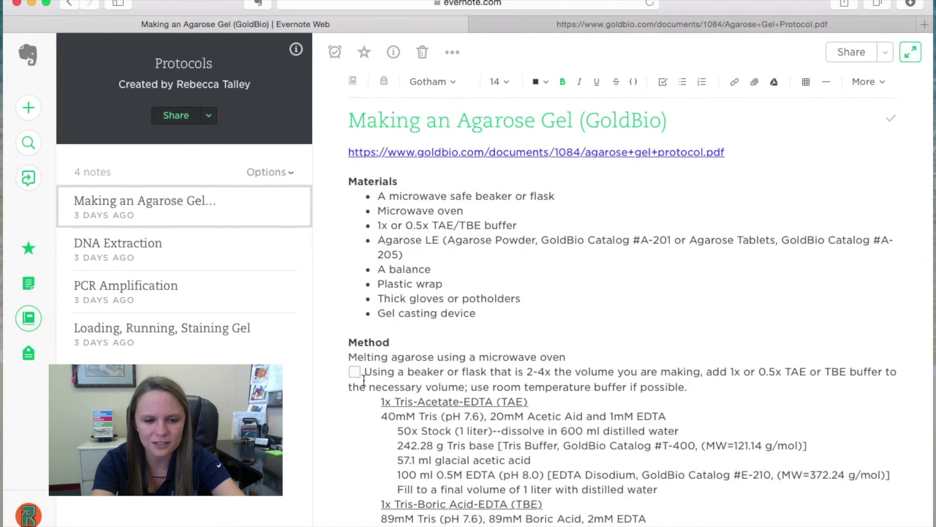
{"action": "scroll", "coordinate": [364, 380], "scroll_direction": "down", "scroll_amount": 20}
{"action": "scroll", "coordinate": [365, 357], "scroll_direction": "up", "scroll_amount": 13}
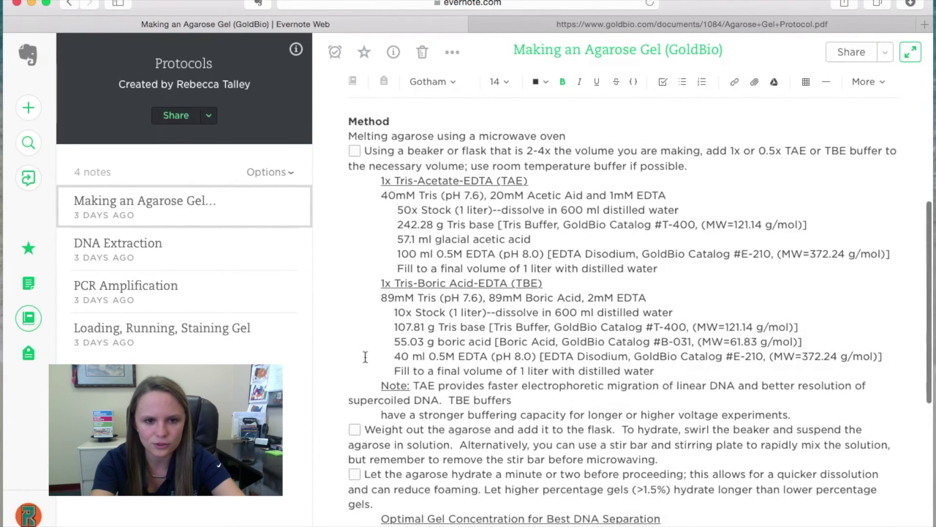
{"action": "scroll", "coordinate": [366, 357], "scroll_direction": "up", "scroll_amount": 2}
Step: Tick and then untick the beaker, weigh-out and hydrate protocol steps, leaving all unchecked
{"action": "left_click", "coordinate": [355, 183]}
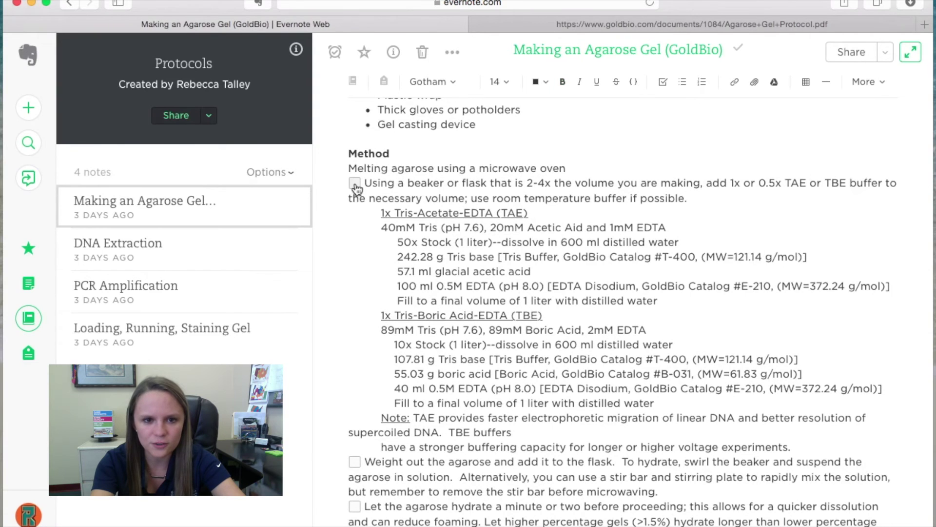
{"action": "left_click", "coordinate": [355, 462]}
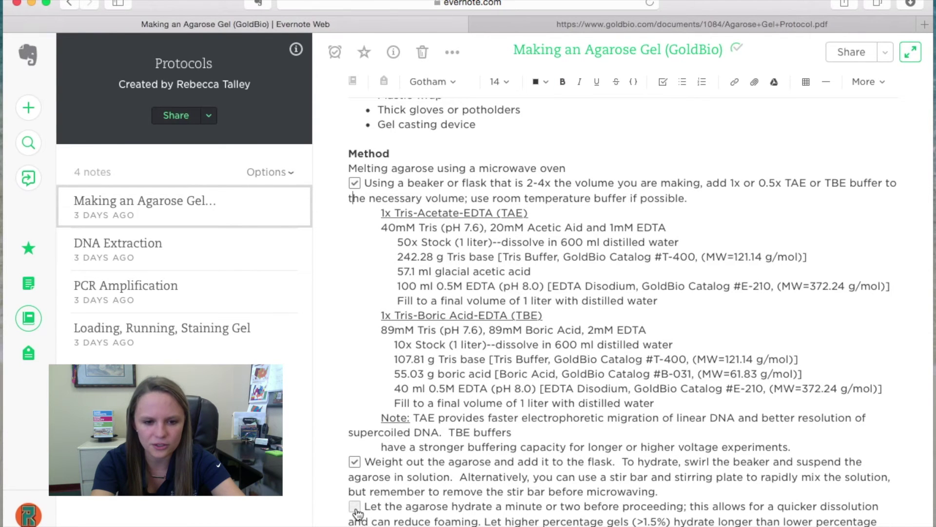
{"action": "scroll", "coordinate": [387, 388], "scroll_direction": "down", "scroll_amount": 10}
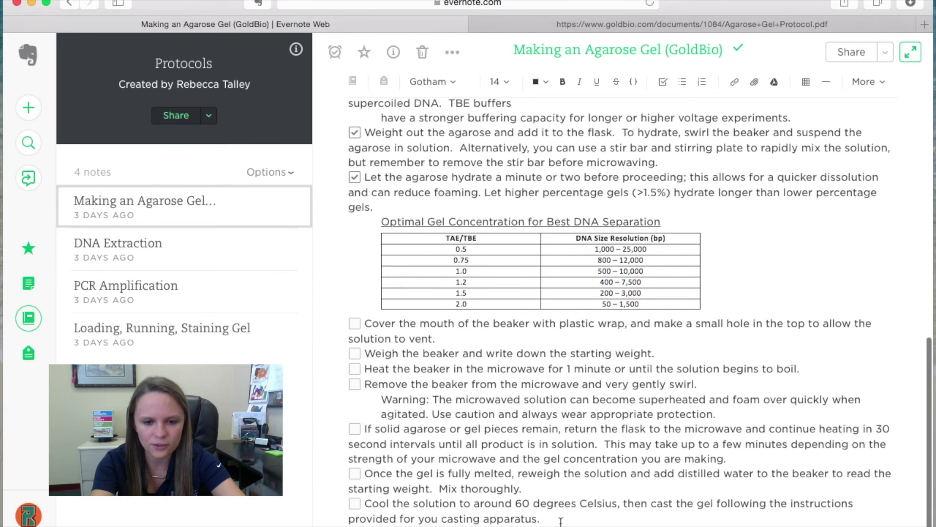
{"action": "scroll", "coordinate": [354, 477], "scroll_direction": "up", "scroll_amount": 9}
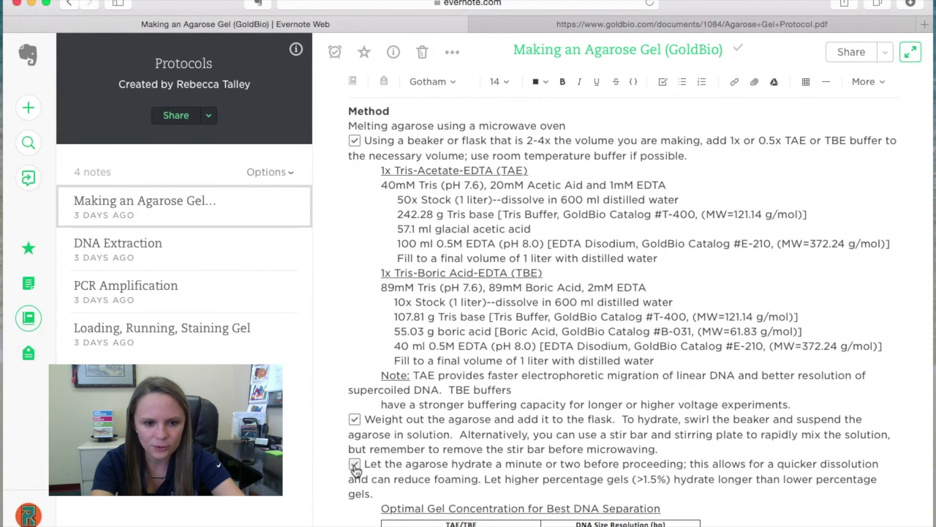
{"action": "left_click", "coordinate": [354, 465]}
{"action": "left_click", "coordinate": [355, 419]}
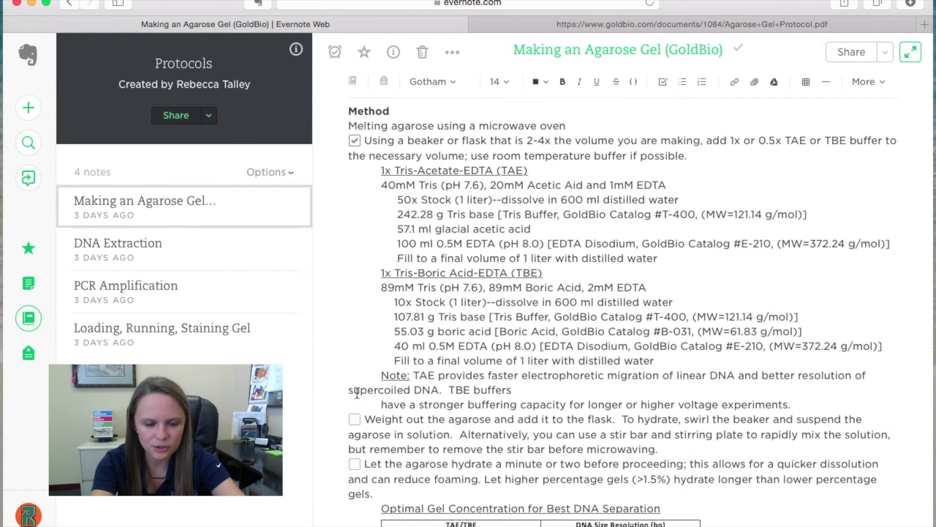
{"action": "left_click", "coordinate": [355, 142]}
Step: Select the Method steps from Melting agarose onward
{"action": "scroll", "coordinate": [374, 269], "scroll_direction": "down", "scroll_amount": 9}
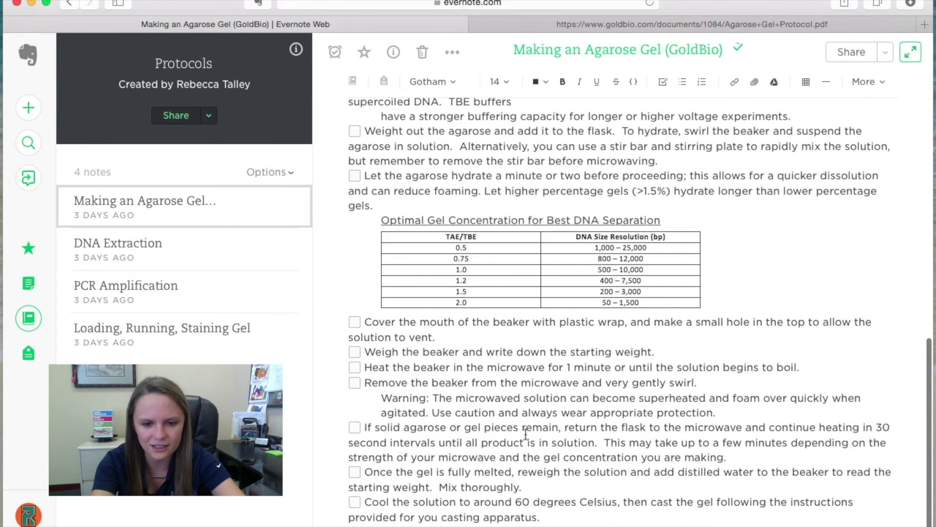
{"action": "left_click_drag", "start_coordinate": [556, 517], "coordinate": [373, 203]}
{"action": "scroll", "coordinate": [373, 202], "scroll_direction": "up", "scroll_amount": 9}
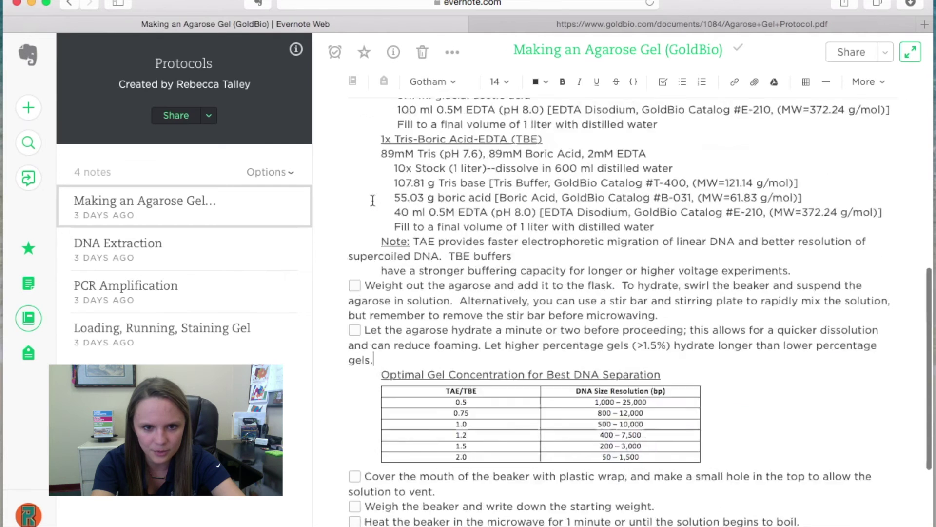
{"action": "left_click_drag", "start_coordinate": [878, 521], "coordinate": [343, 167]}
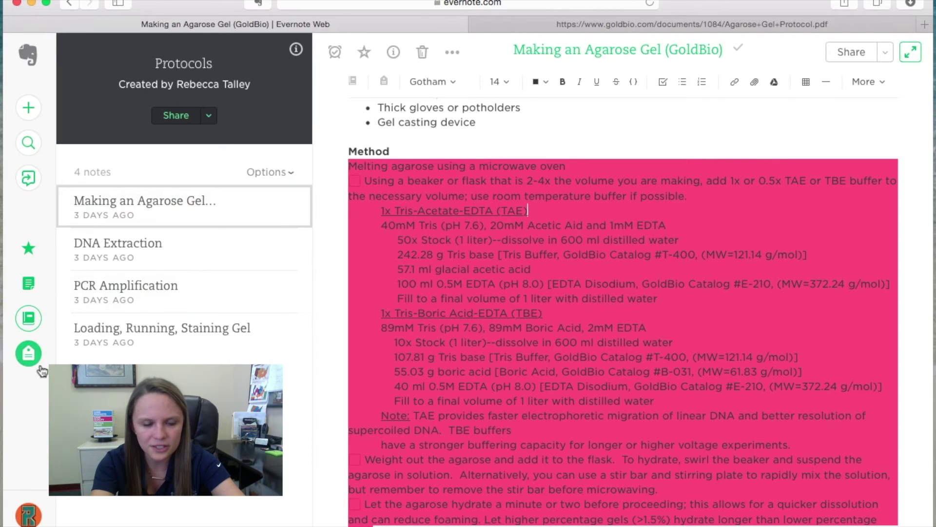
{"action": "left_click", "coordinate": [461, 145]}
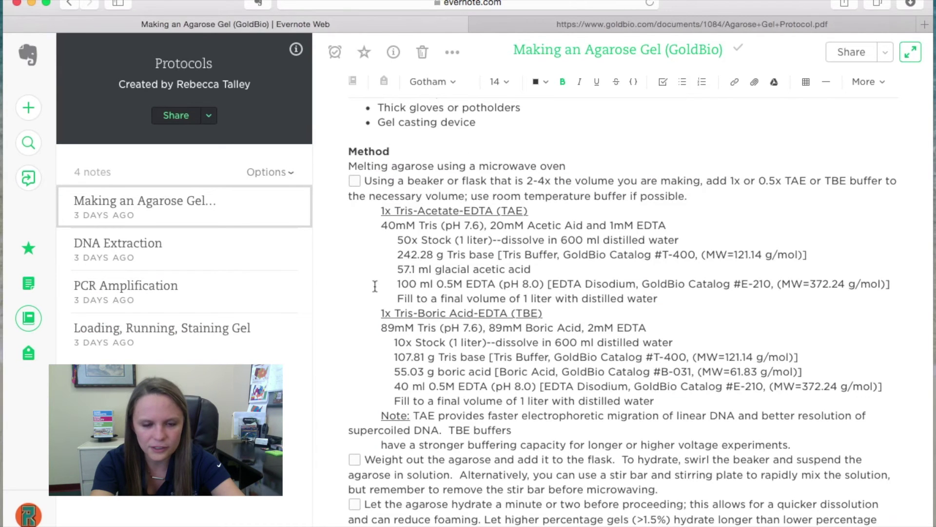
{"action": "scroll", "coordinate": [362, 477], "scroll_direction": "down", "scroll_amount": 2}
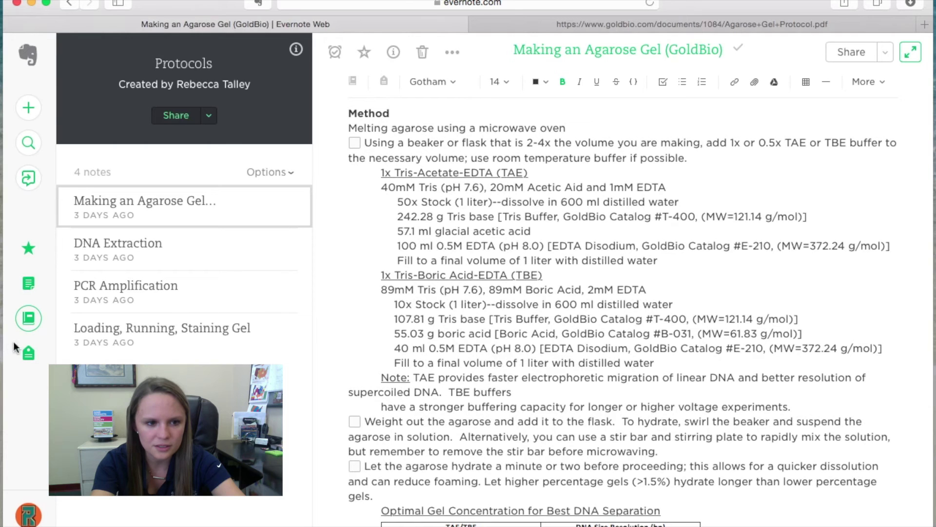
Step: Paste the copied protocol steps below the small table in the Week 2 note
{"action": "left_click", "coordinate": [27, 321]}
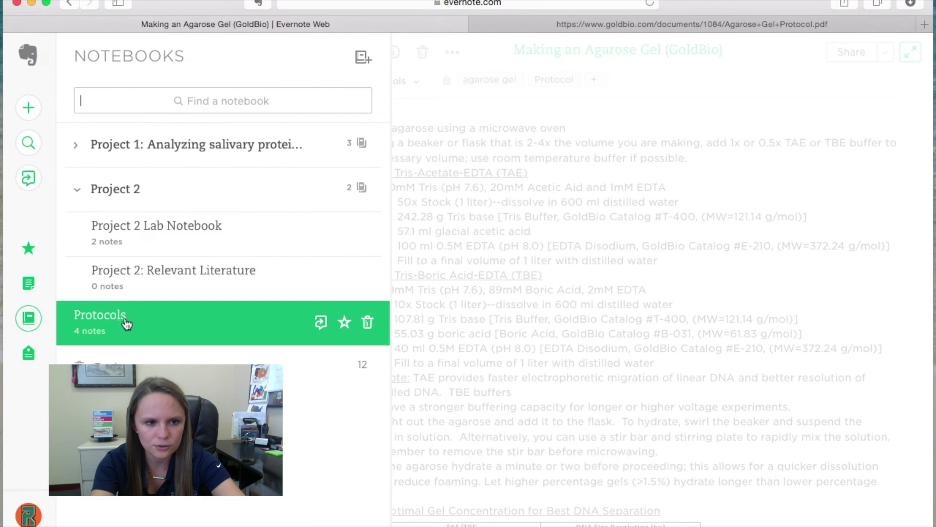
{"action": "left_click", "coordinate": [147, 236]}
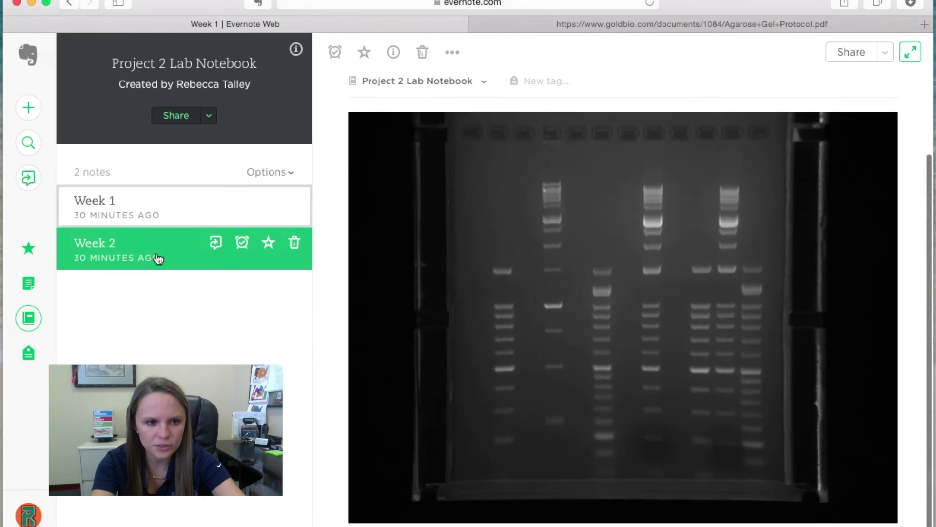
{"action": "left_click", "coordinate": [146, 244]}
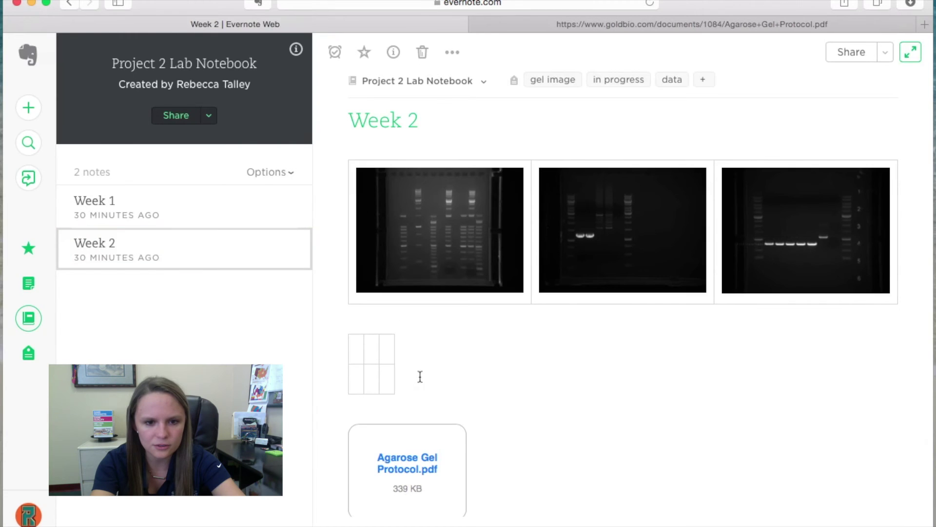
{"action": "left_click", "coordinate": [412, 404]}
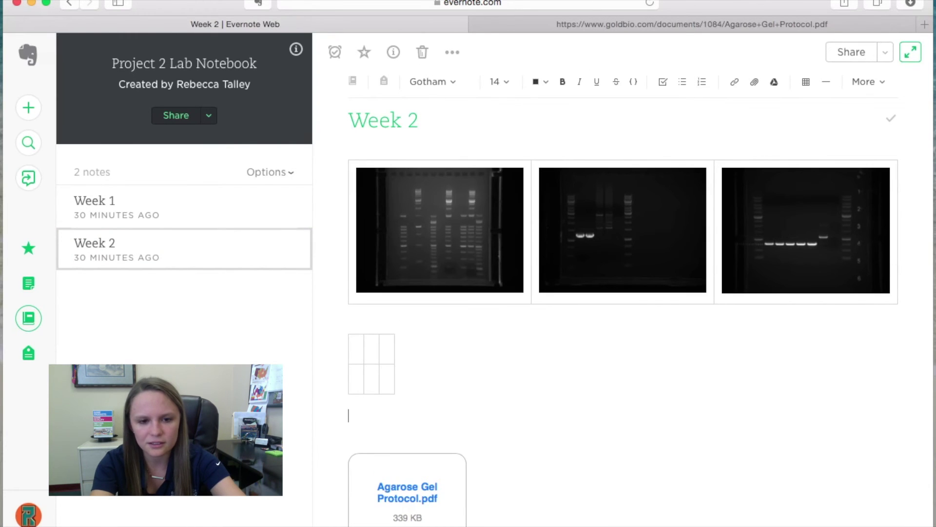
{"action": "key", "text": "super+v"}
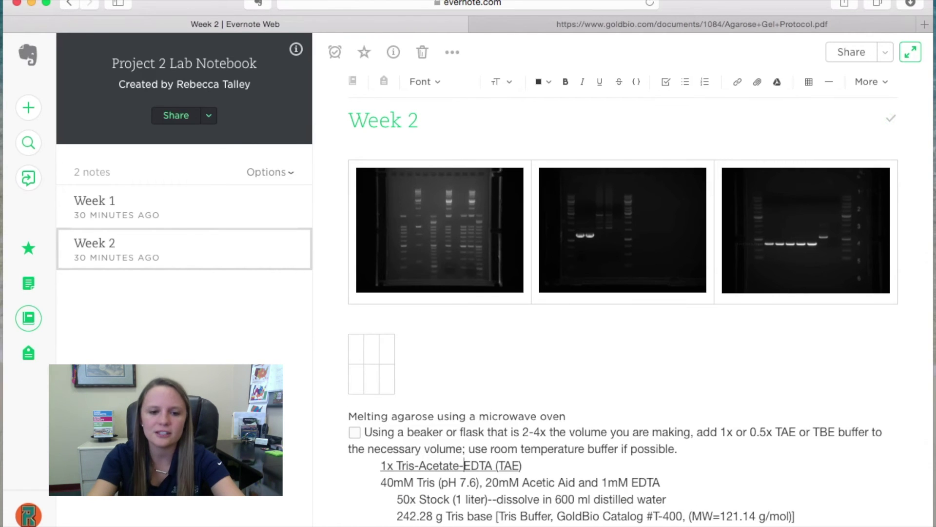
Step: Tick the beaker-or-flask buffer step, then go to the Protocols notebook
{"action": "scroll", "coordinate": [462, 320], "scroll_direction": "down", "scroll_amount": 5}
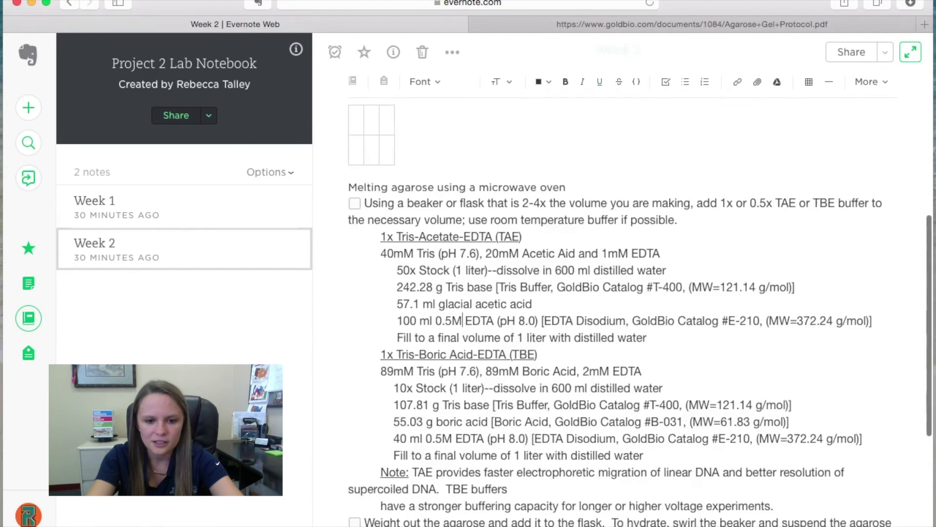
{"action": "left_click", "coordinate": [354, 204]}
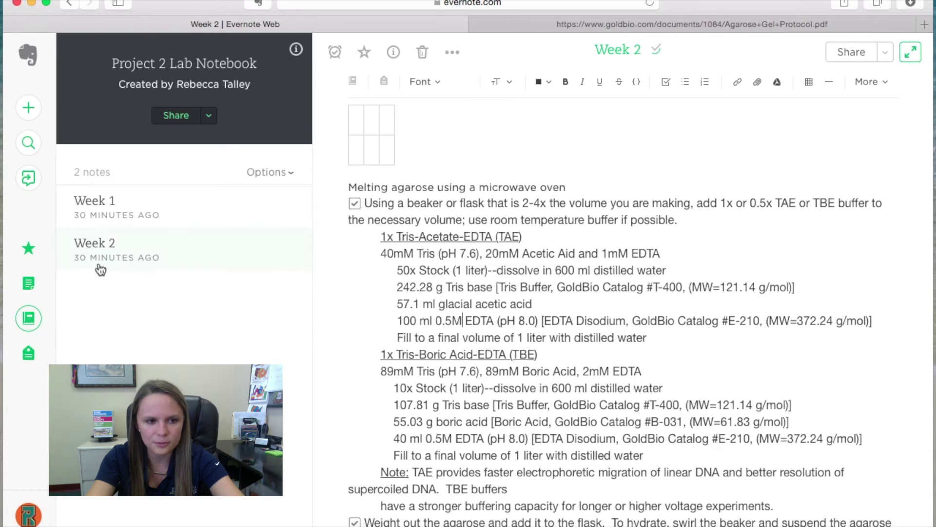
{"action": "left_click", "coordinate": [28, 318]}
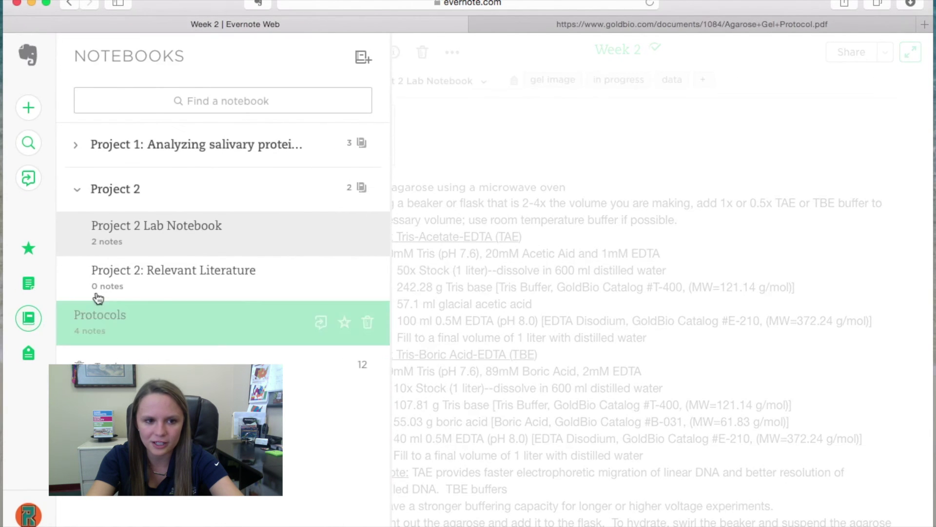
{"action": "left_click", "coordinate": [122, 323]}
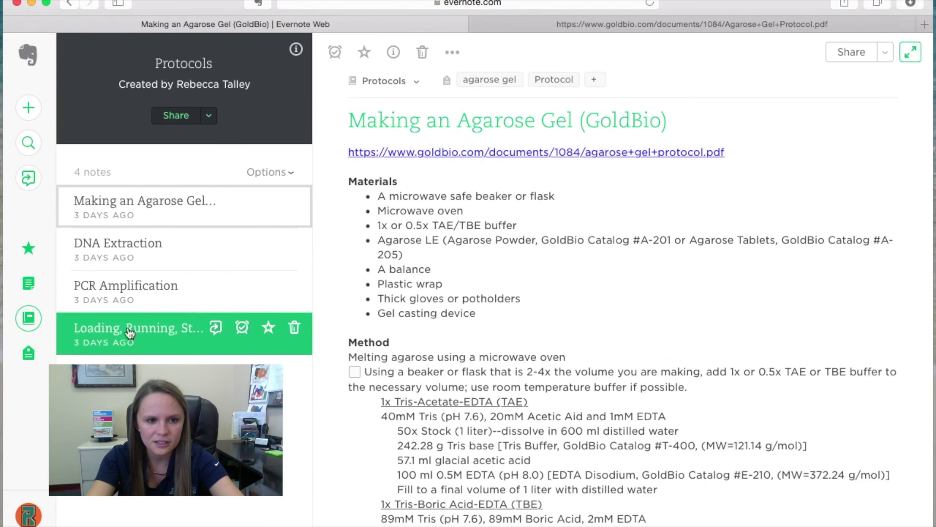
{"action": "scroll", "coordinate": [434, 343], "scroll_direction": "down", "scroll_amount": 5}
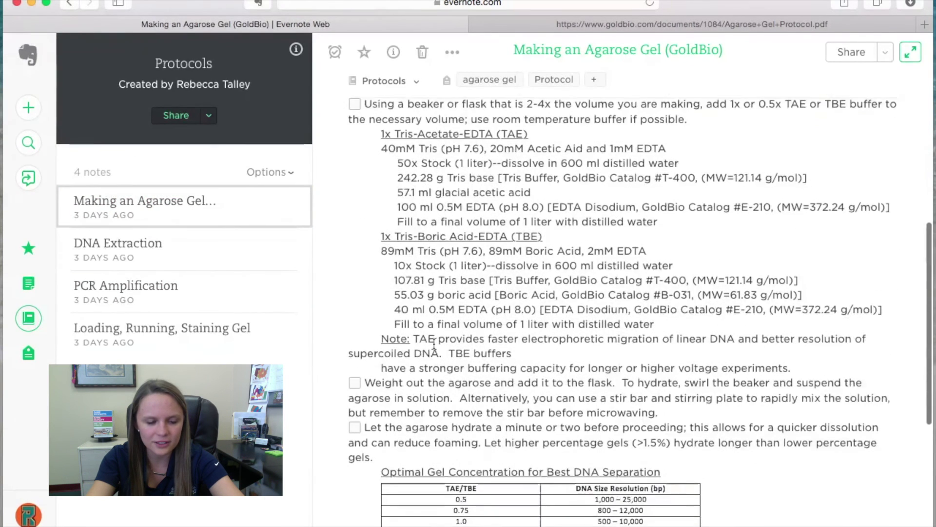
{"action": "scroll", "coordinate": [435, 344], "scroll_direction": "down", "scroll_amount": 5}
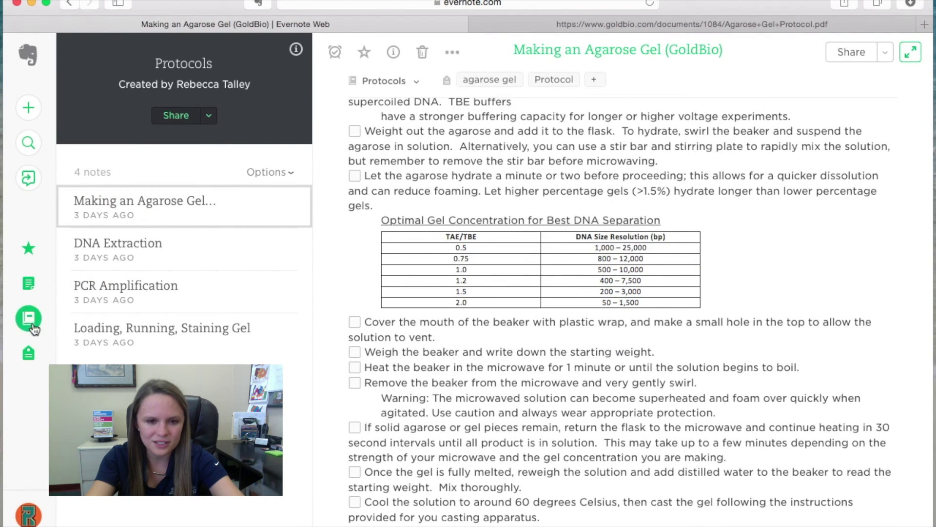
{"action": "left_click", "coordinate": [23, 316]}
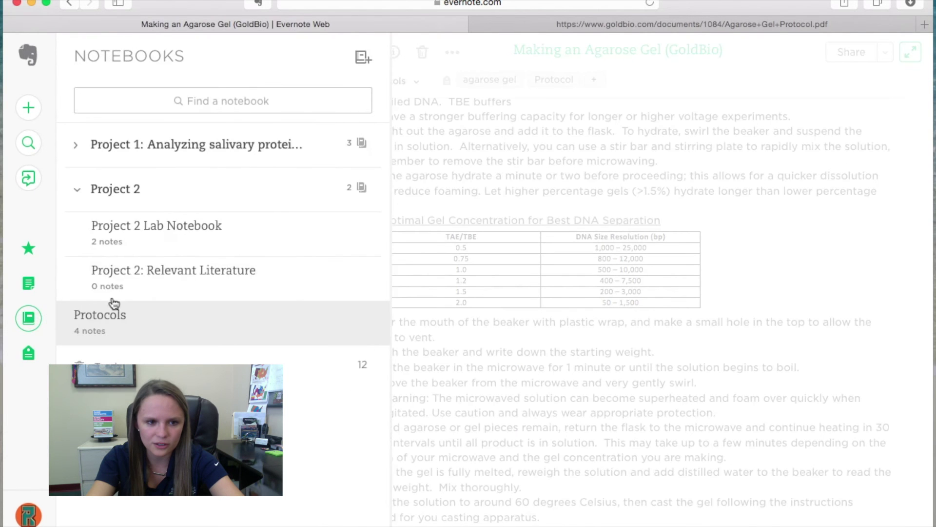
{"action": "left_click", "coordinate": [160, 233]}
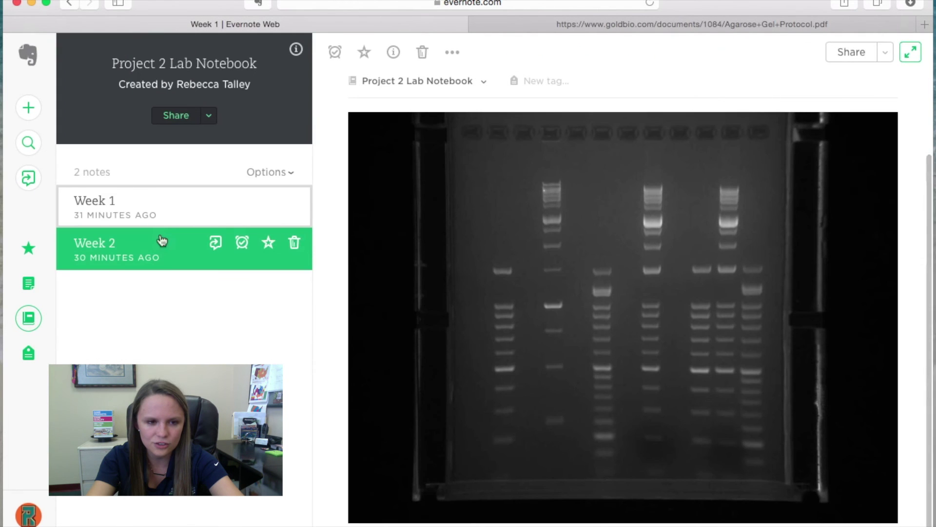
{"action": "left_click", "coordinate": [155, 249]}
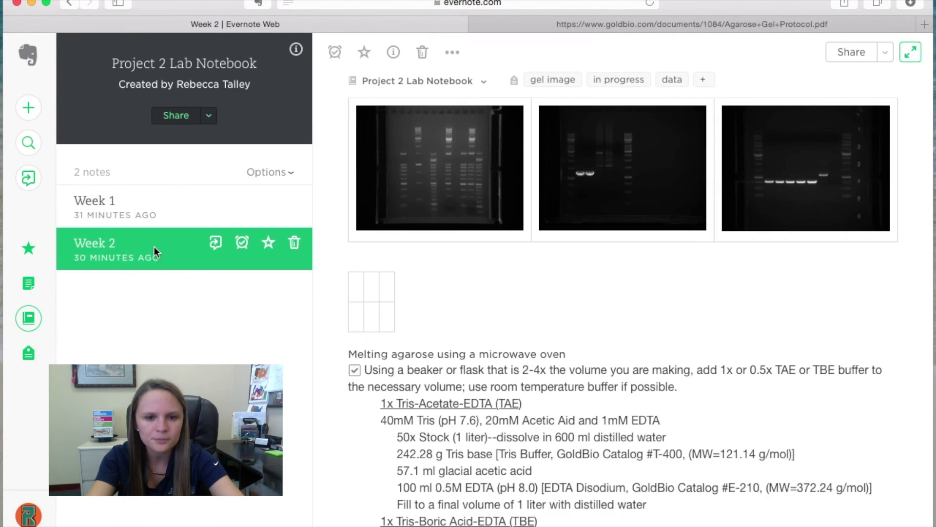
{"action": "left_click", "coordinate": [536, 422]}
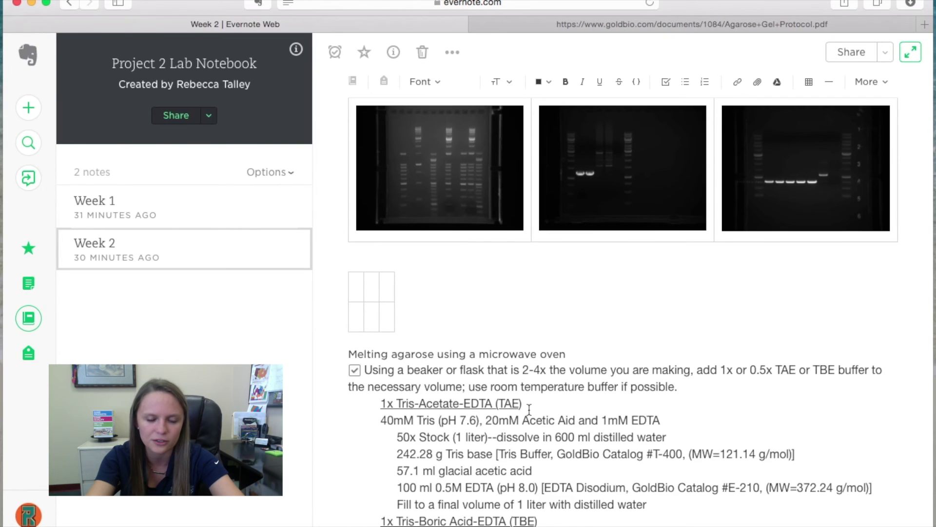
{"action": "left_click", "coordinate": [30, 317]}
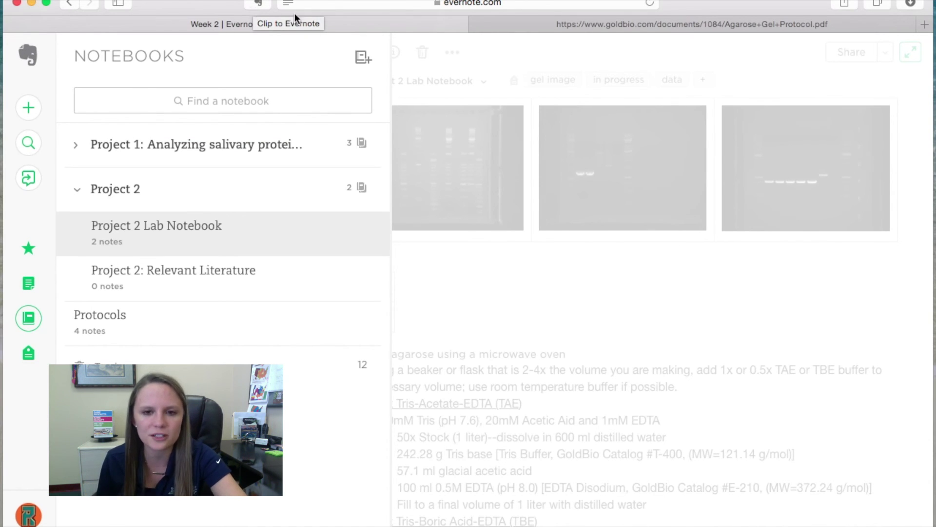
Step: Switch Safari to the GoldBio Agarose+Gel+Protocol.pdf tab
{"action": "left_click", "coordinate": [586, 25]}
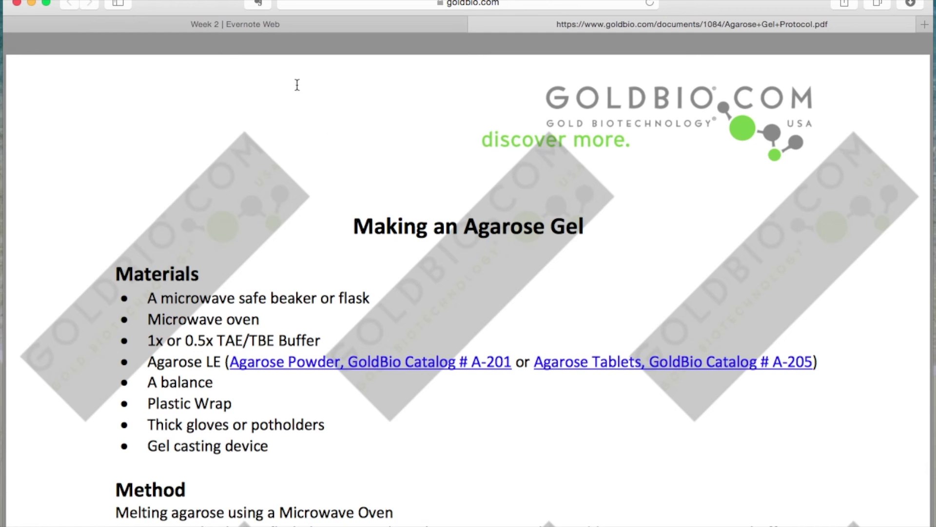
Step: Clip the GoldBio PDF into Project 2 Lab Notebook with Web Clipper
{"action": "left_click", "coordinate": [257, 8]}
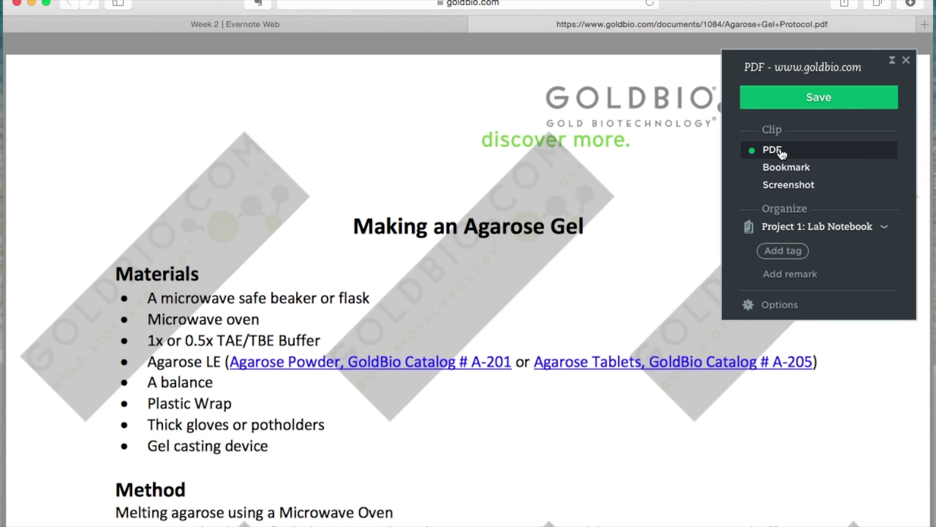
{"action": "left_click", "coordinate": [886, 227]}
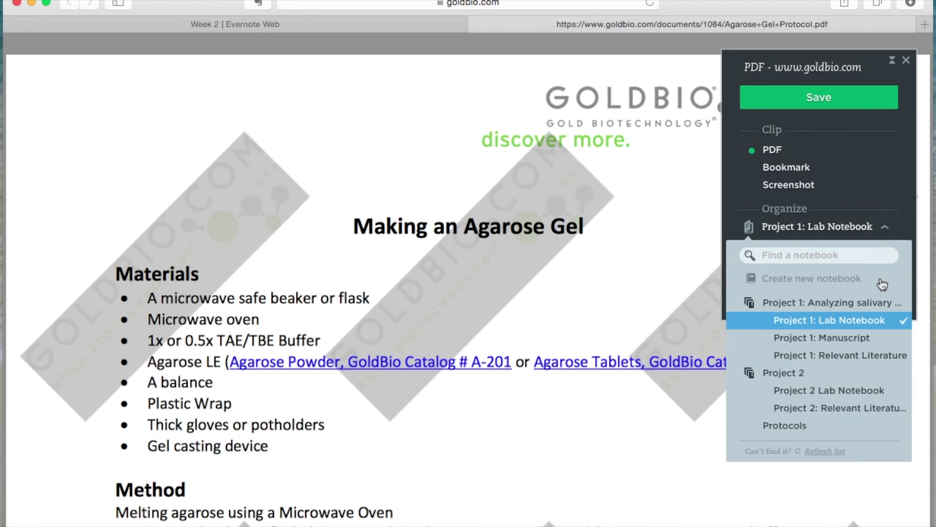
{"action": "left_click", "coordinate": [856, 391]}
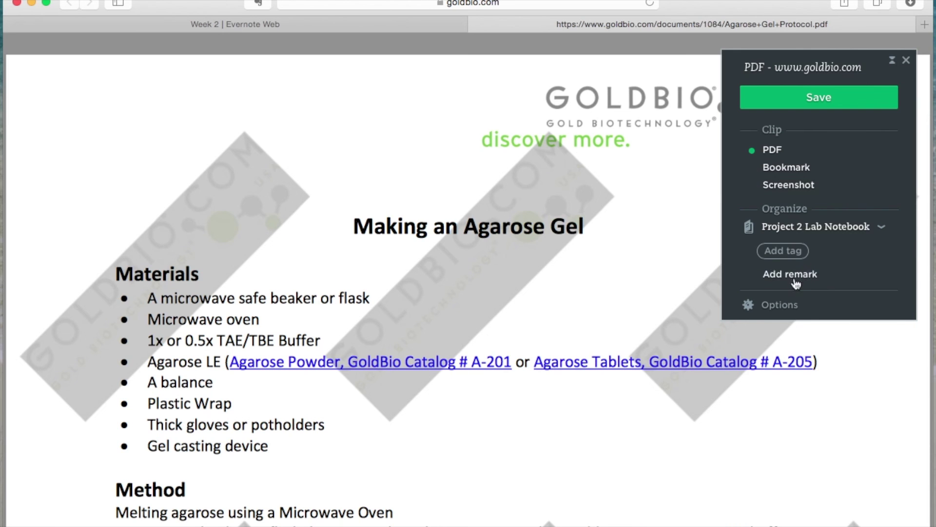
{"action": "left_click", "coordinate": [780, 105]}
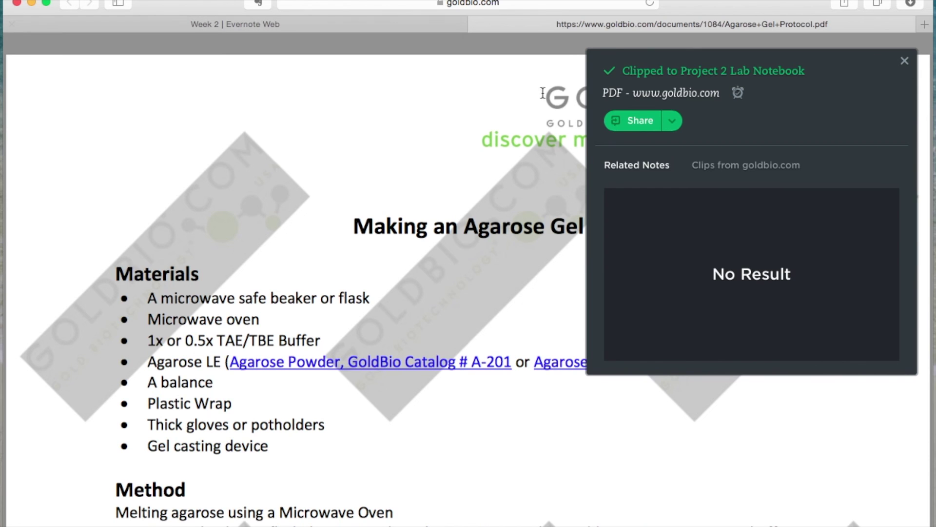
Step: Reopen the clipping options, cancel adding a remark, and close the clipper
{"action": "left_click", "coordinate": [713, 165]}
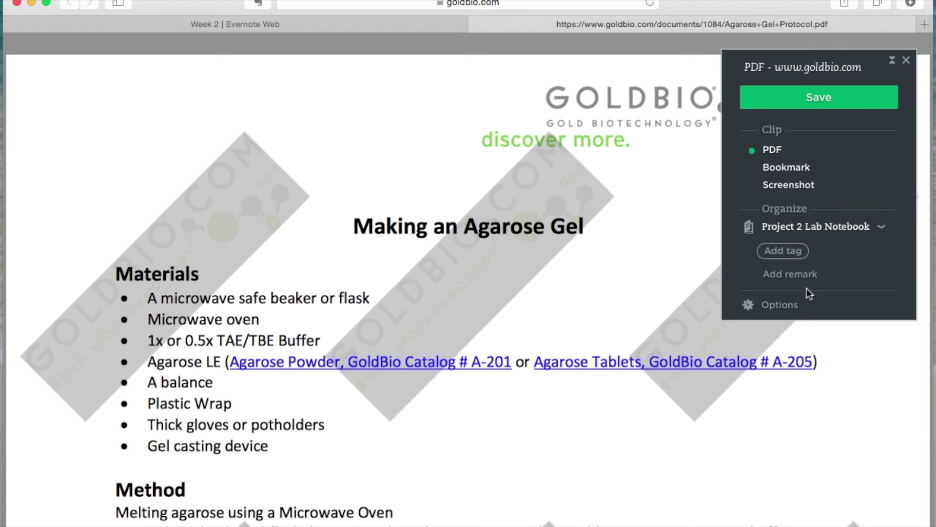
{"action": "left_click", "coordinate": [792, 271]}
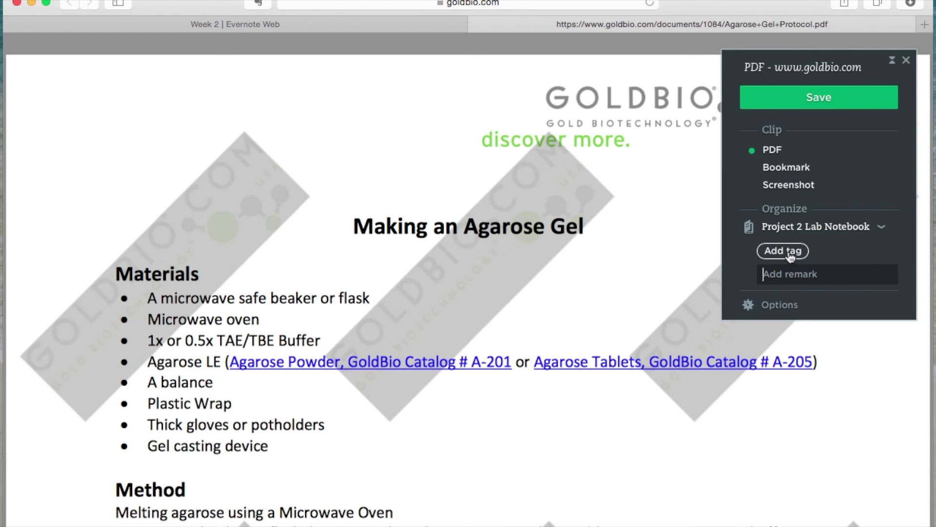
{"action": "left_click", "coordinate": [690, 174]}
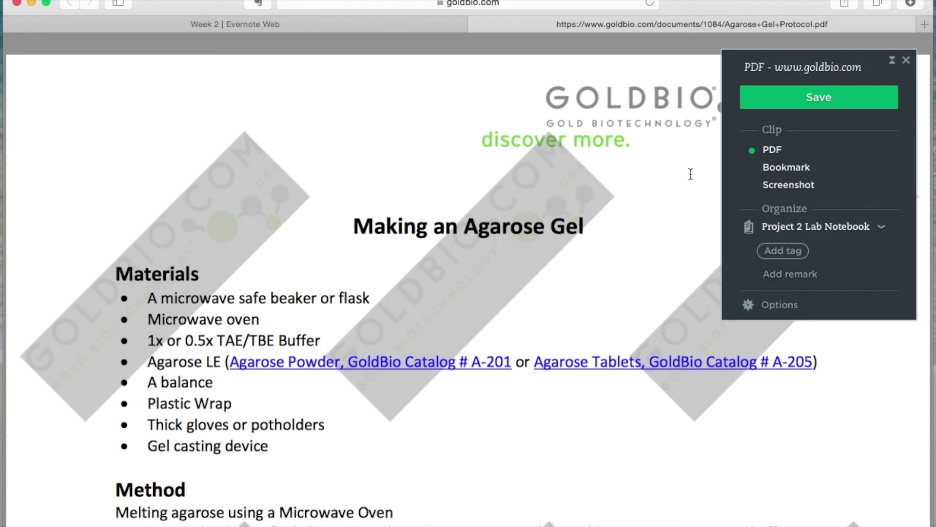
{"action": "left_click", "coordinate": [907, 61]}
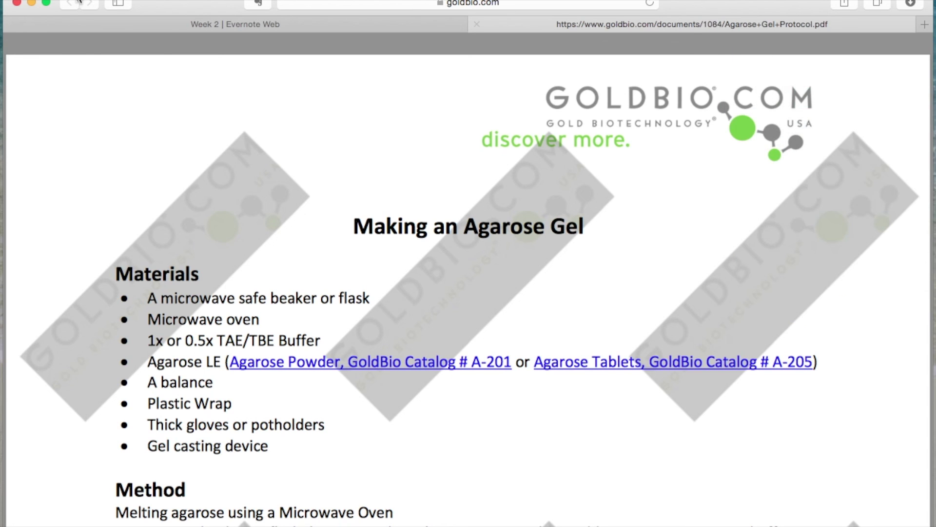
{"action": "left_click", "coordinate": [194, 28]}
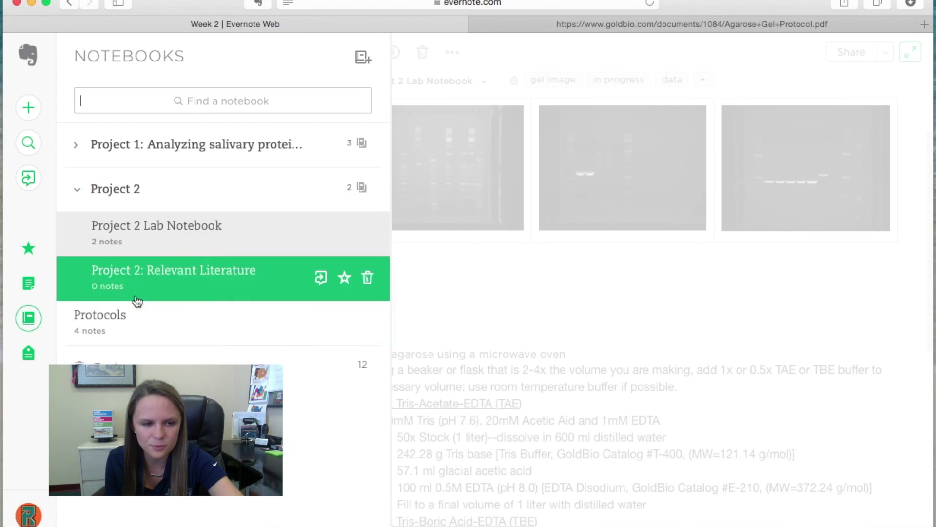
{"action": "left_click", "coordinate": [116, 199]}
{"action": "left_click", "coordinate": [126, 200]}
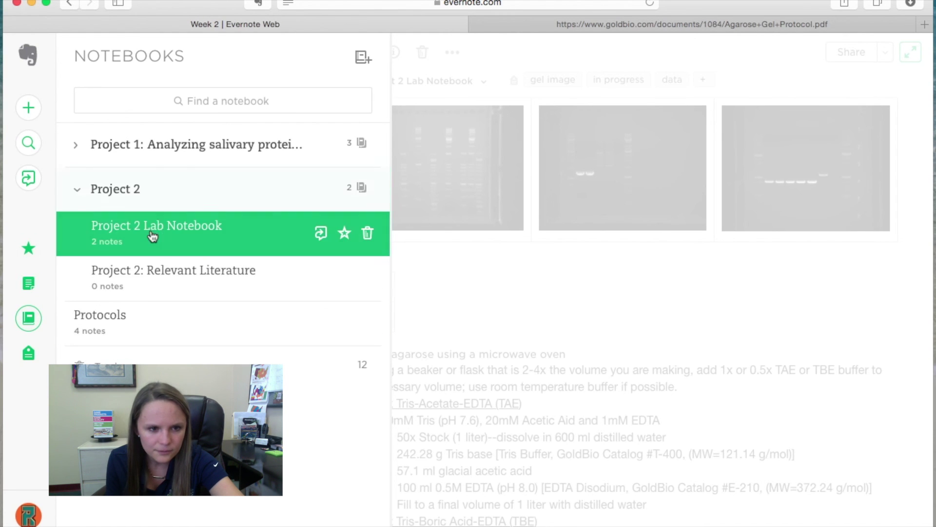
{"action": "left_click", "coordinate": [152, 233]}
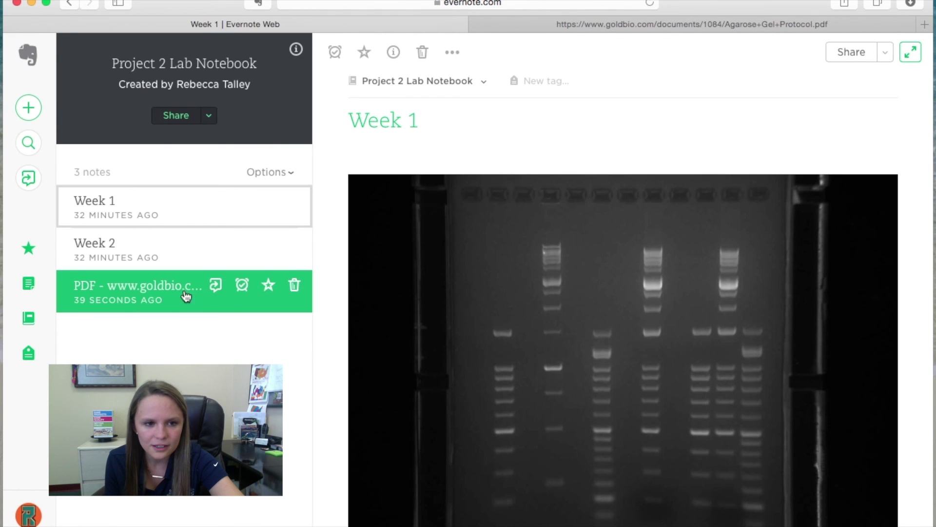
{"action": "left_click", "coordinate": [186, 293]}
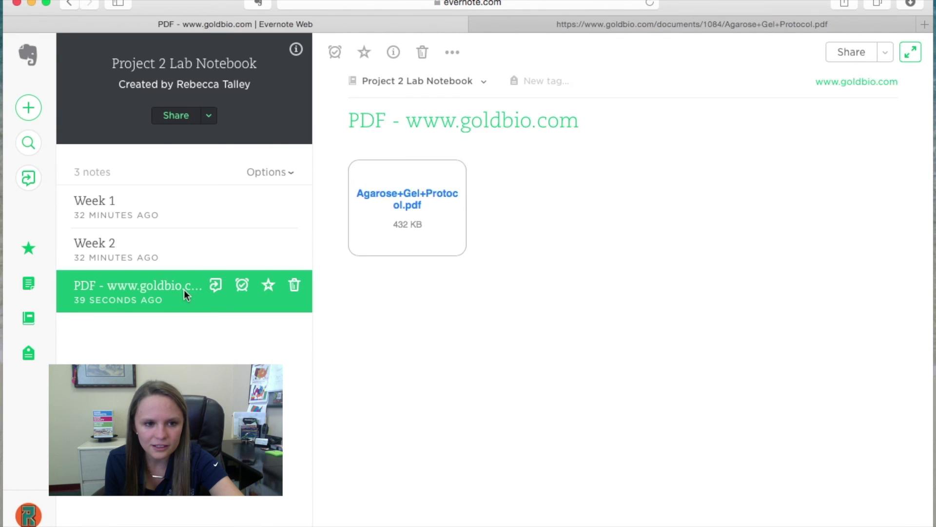